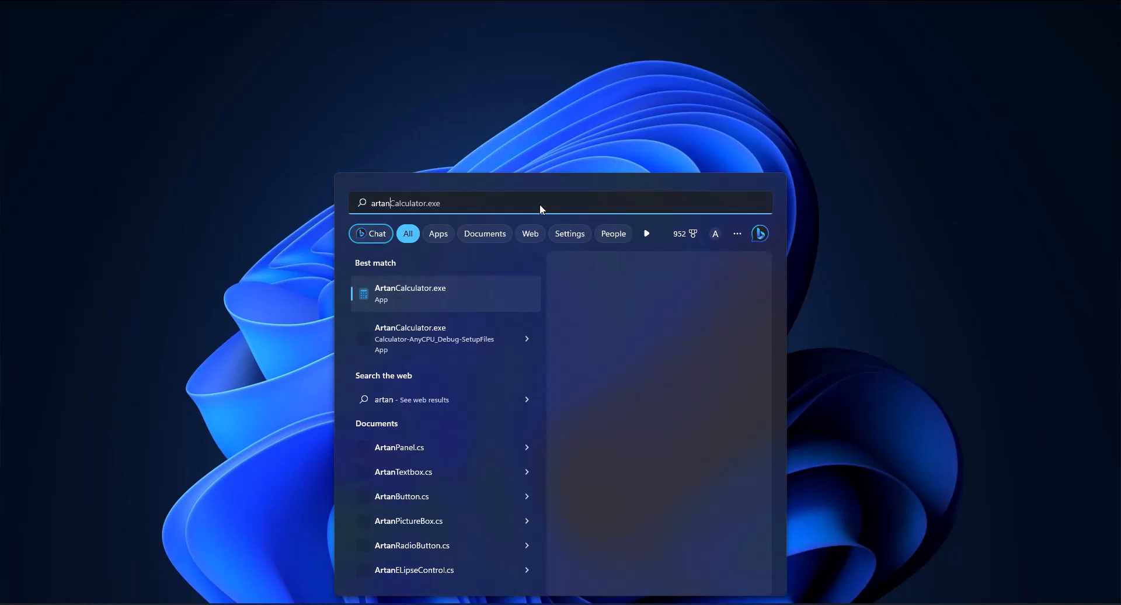
# Launch ArtanCalculator.exe from the search results and multiply 9 by 5.
pyautogui.click(426, 293)
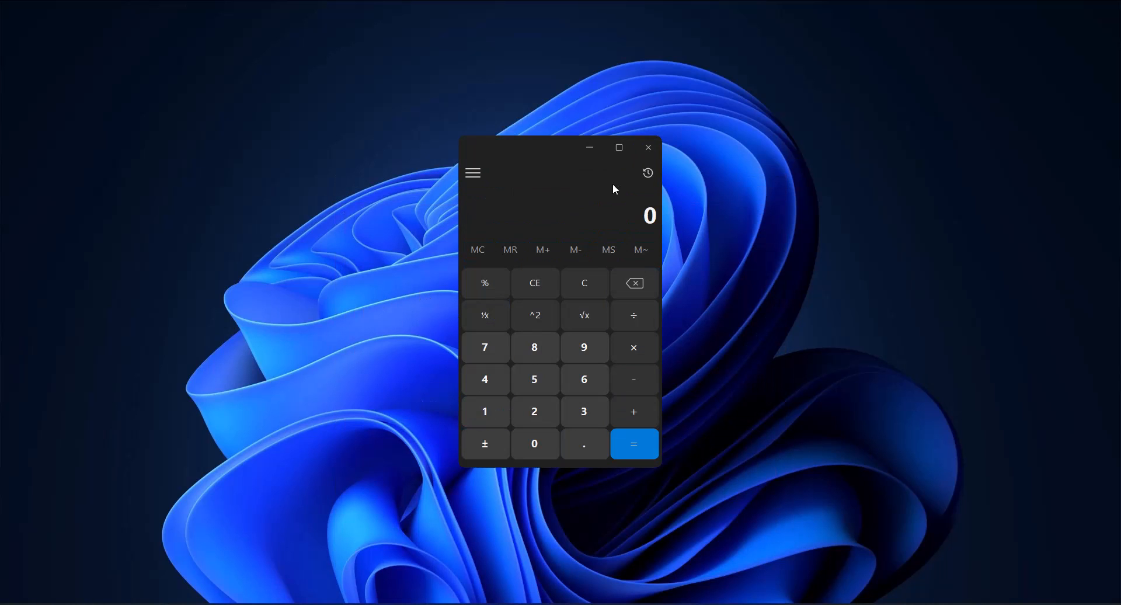
pyautogui.click(588, 349)
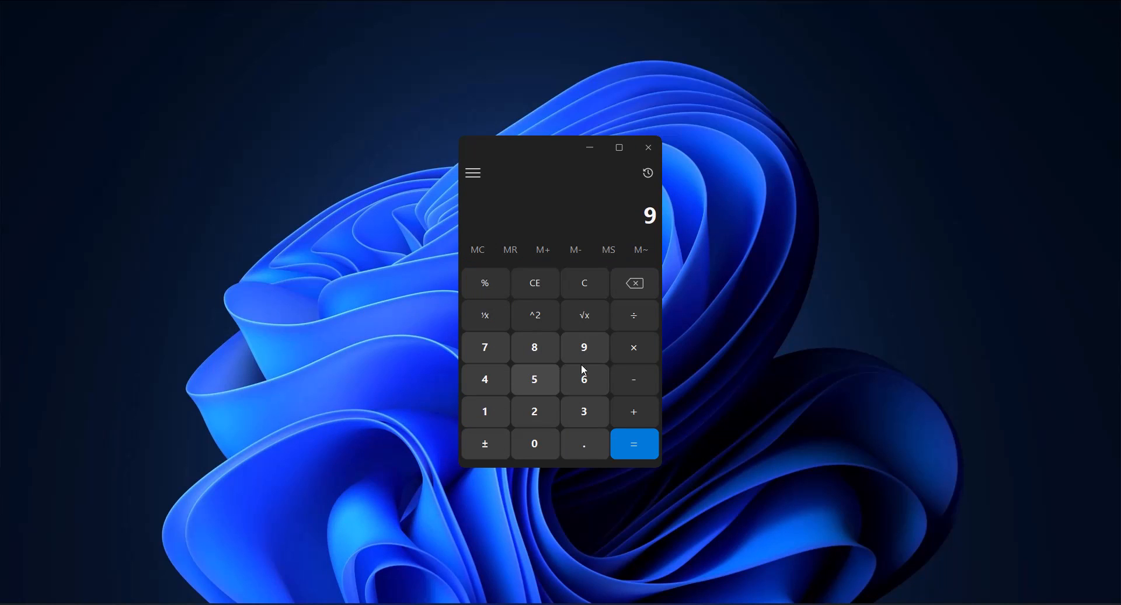
pyautogui.click(628, 346)
pyautogui.click(534, 381)
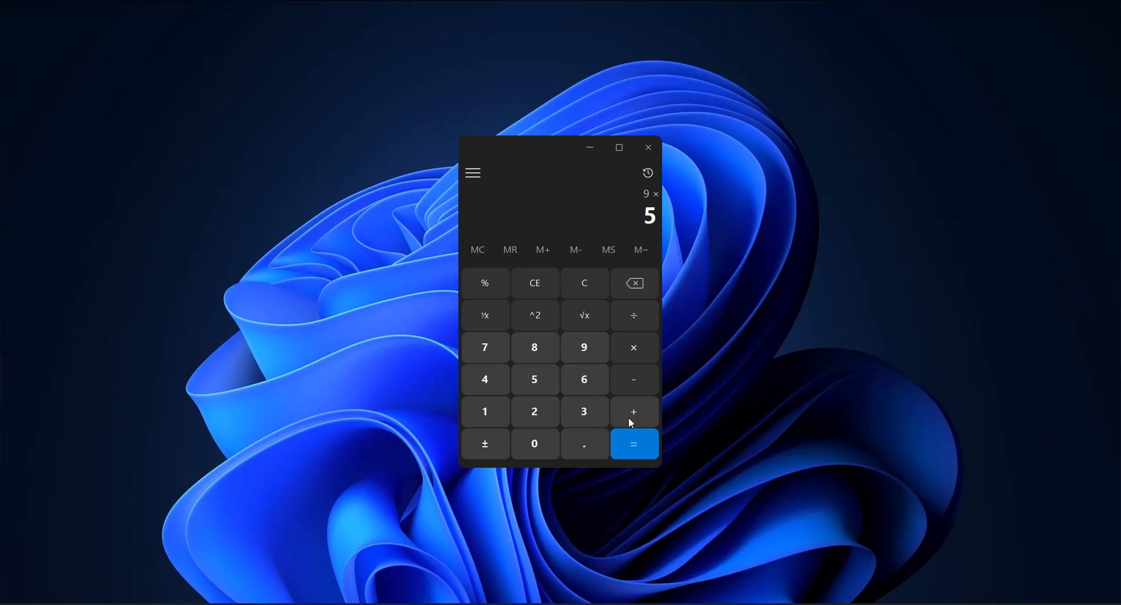
pyautogui.click(638, 445)
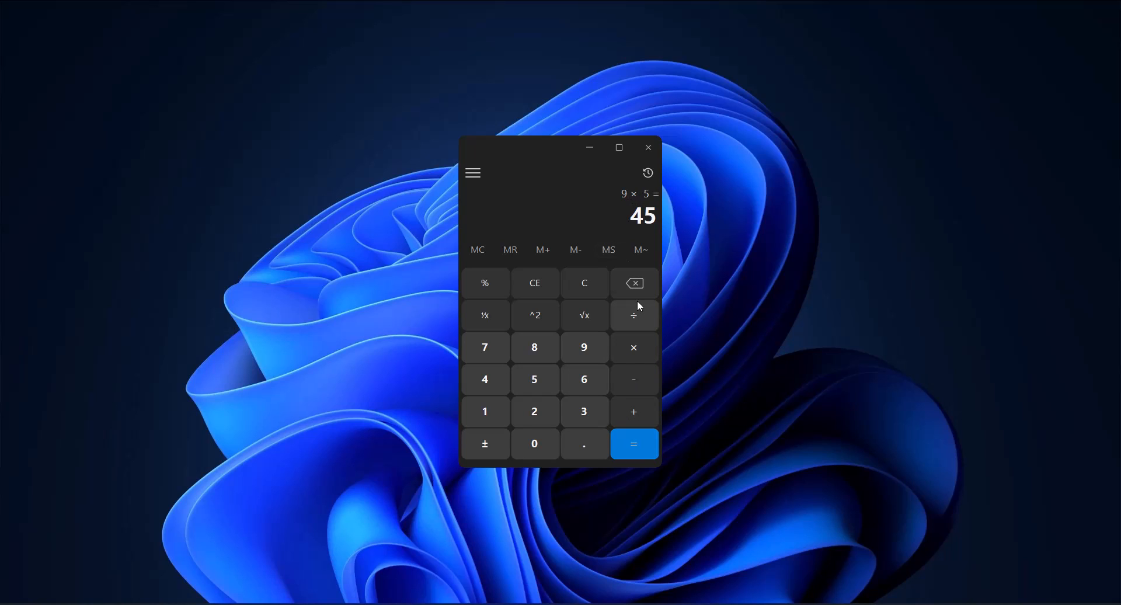
# Subtract 40 from the previous result and close the calculator.
pyautogui.click(641, 384)
pyautogui.click(489, 379)
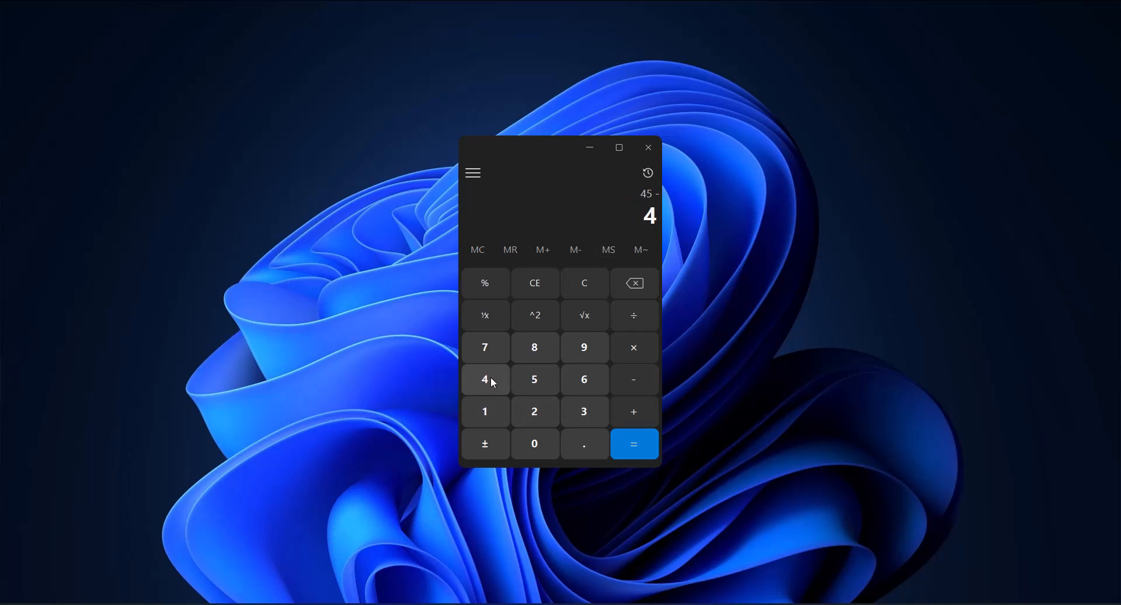
pyautogui.click(537, 442)
pyautogui.click(632, 441)
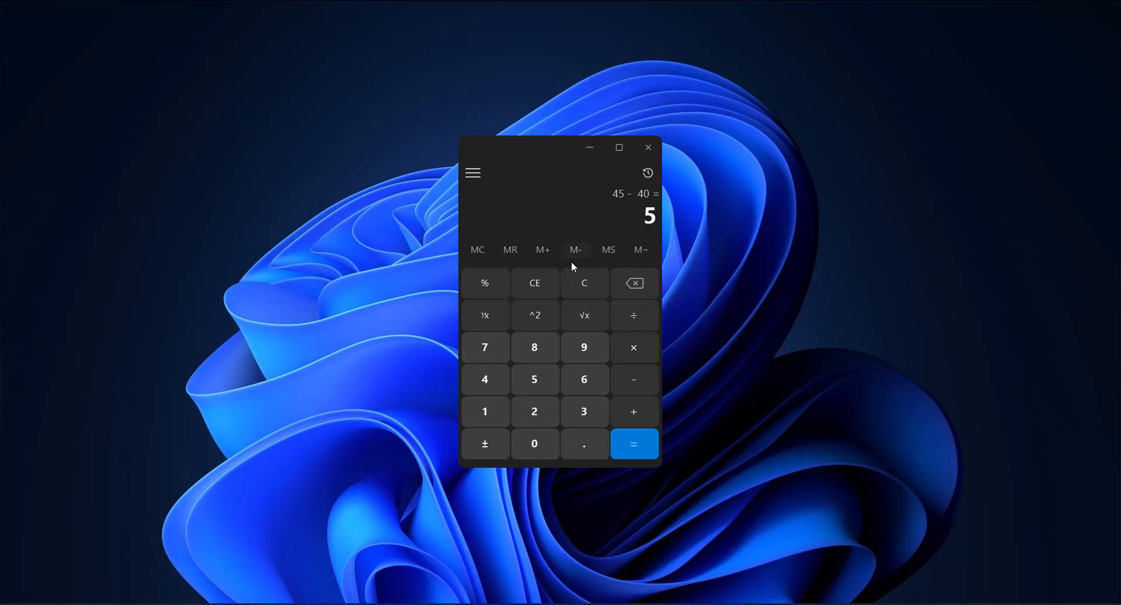
pyautogui.click(647, 149)
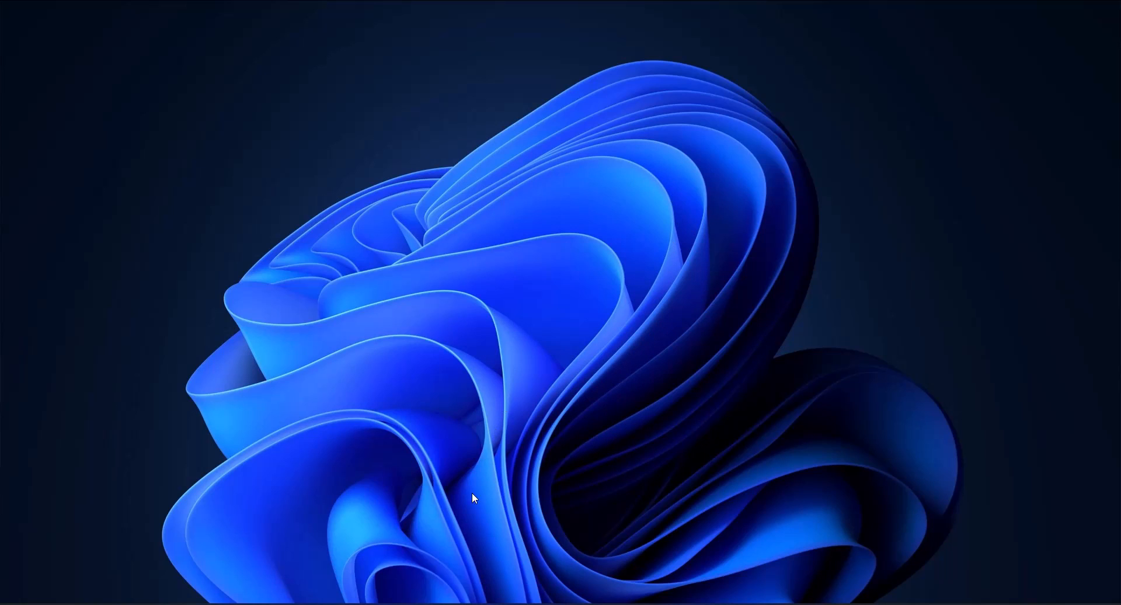
# Launch ArtanCalculator.exe from the full list of installed apps.
pyautogui.press('super')
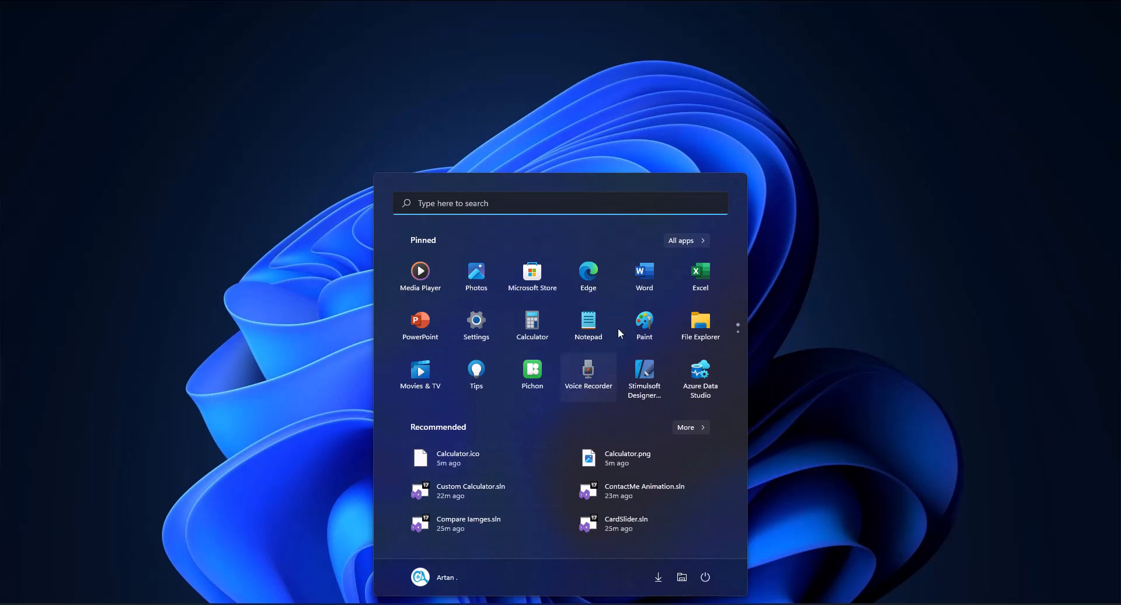
pyautogui.click(695, 241)
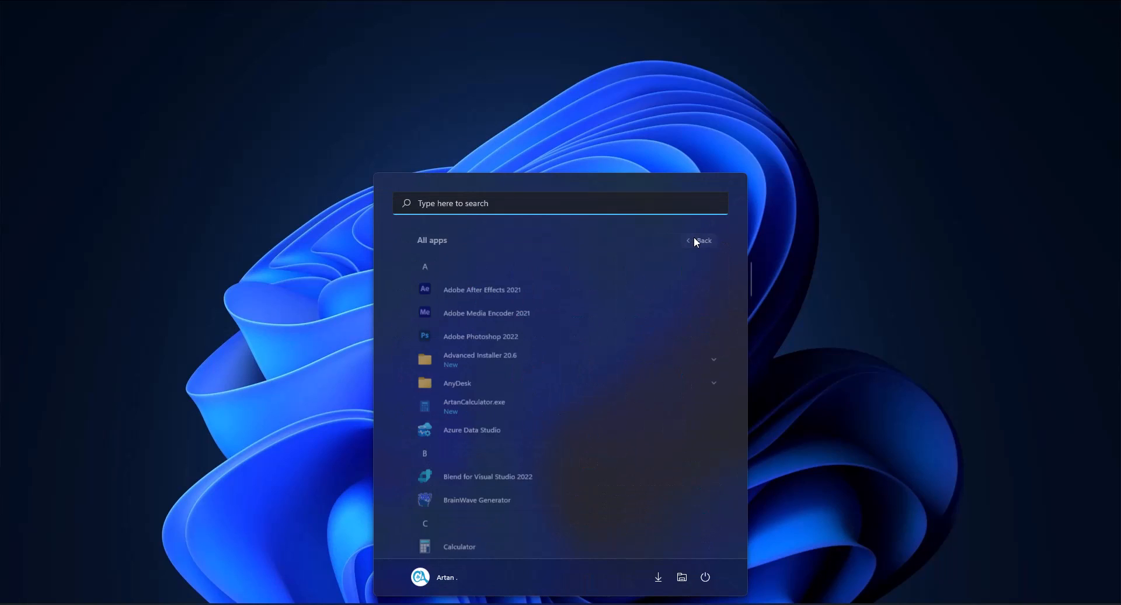
pyautogui.scroll(-3, 480, 379)
pyautogui.scroll(3, 479, 376)
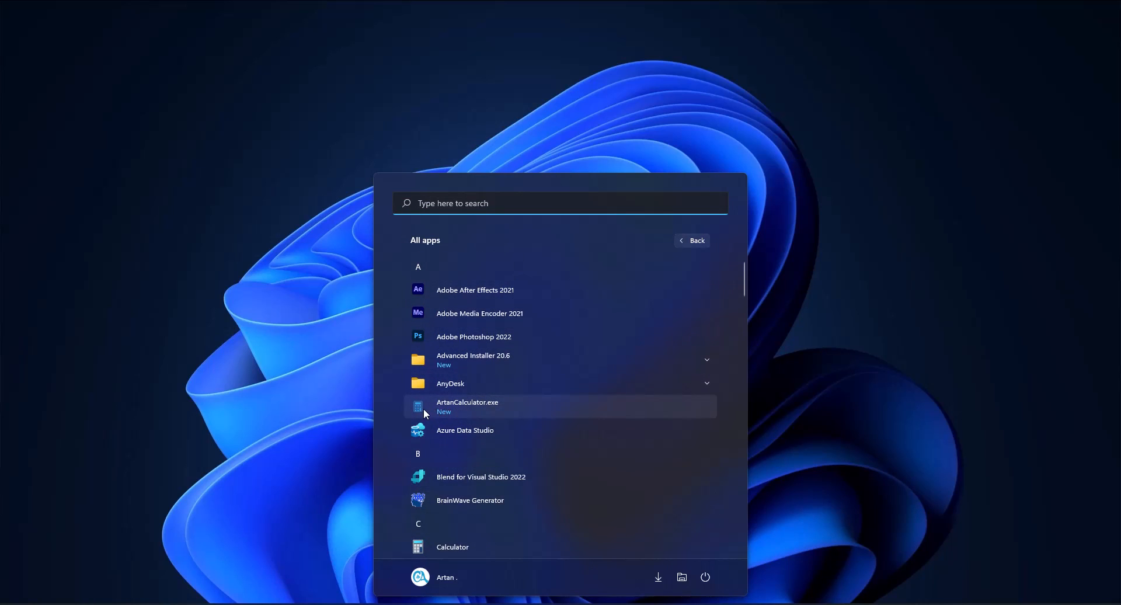
pyautogui.click(476, 408)
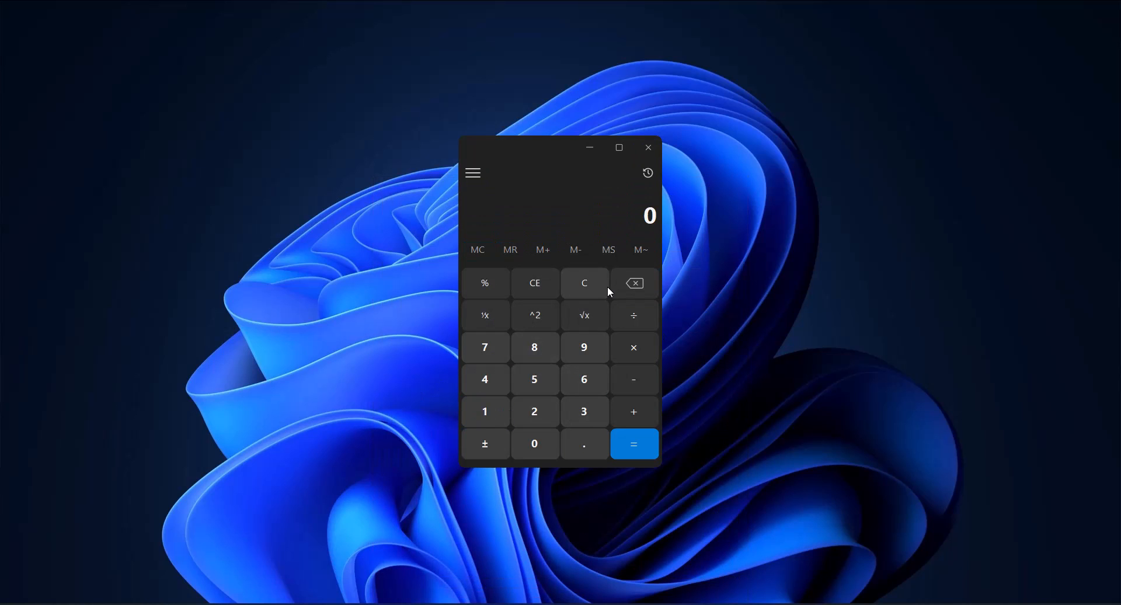
# Multiply 9532 by 63 and close the calculator.
pyautogui.write('953')
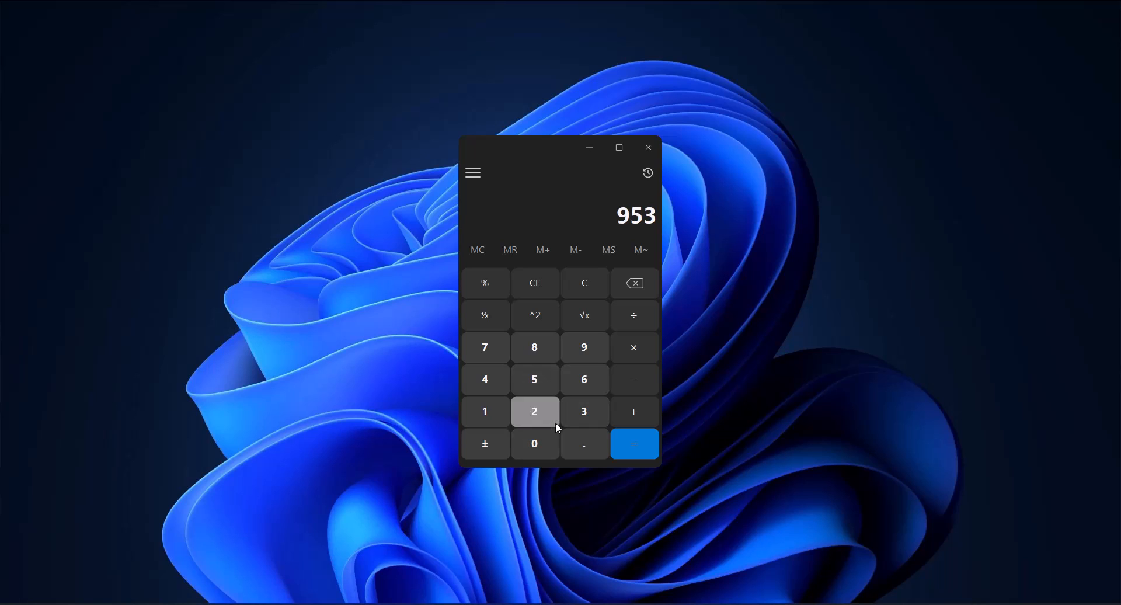
pyautogui.click(558, 426)
pyautogui.click(644, 356)
pyautogui.click(590, 390)
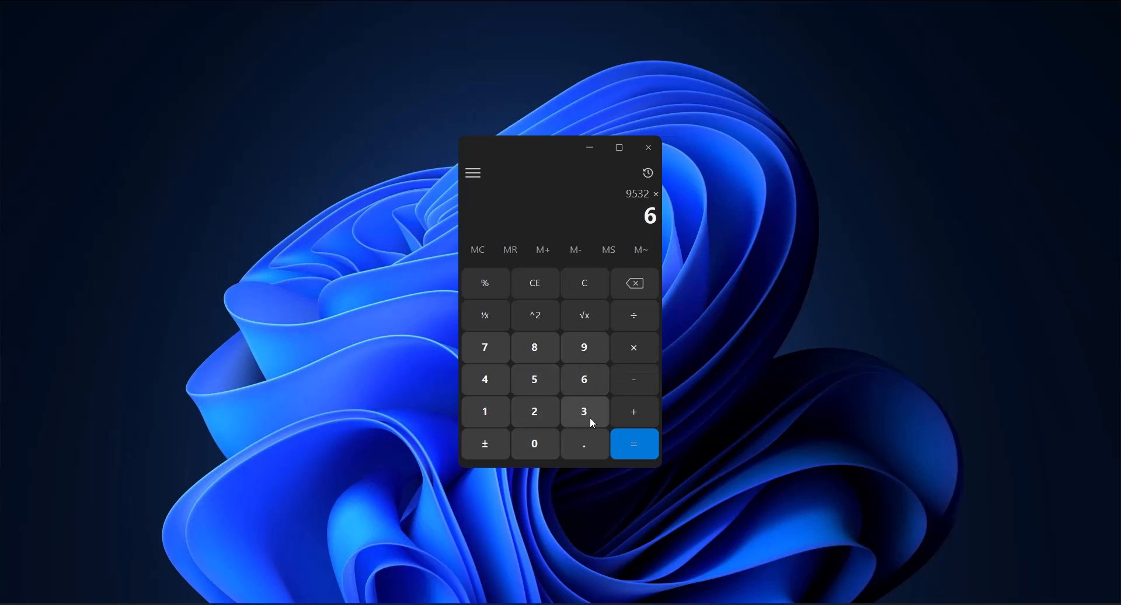
pyautogui.click(590, 417)
pyautogui.click(638, 437)
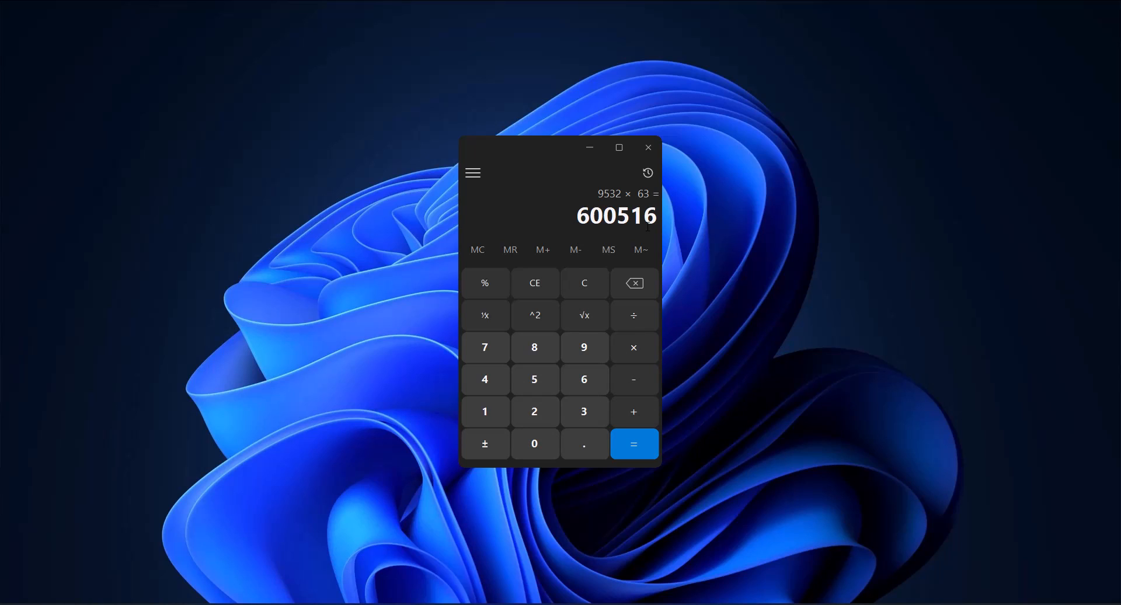
pyautogui.click(640, 152)
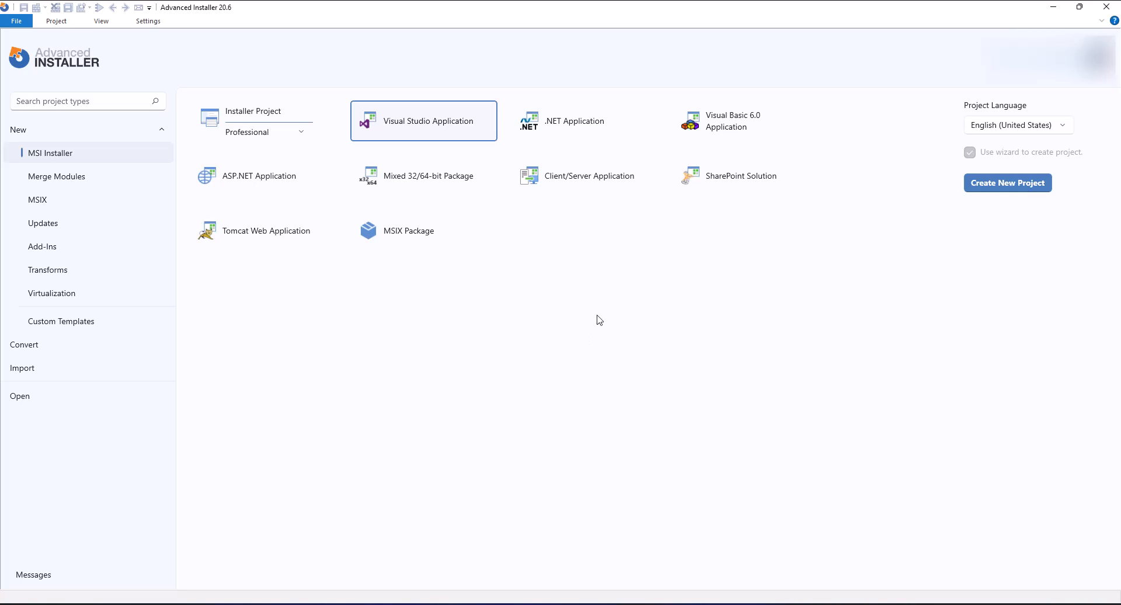
# Create a Visual Studio Application installer project with product name Calculator and organization Artan Academy.
pyautogui.doubleClick(434, 121)
pyautogui.write('Calculator')
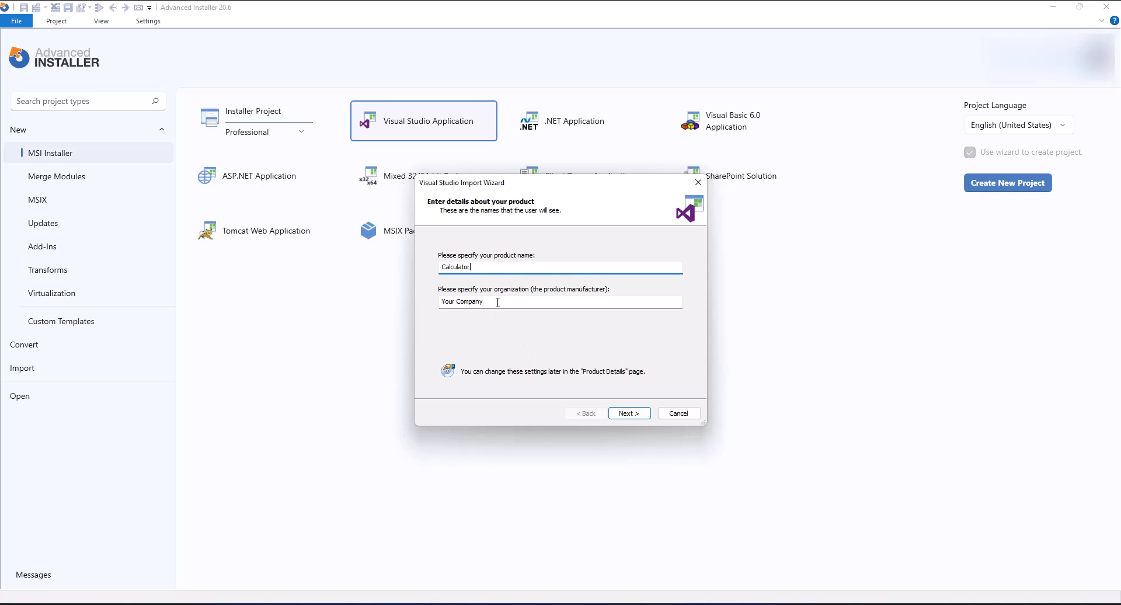
pyautogui.press('Tab')
pyautogui.write('A')
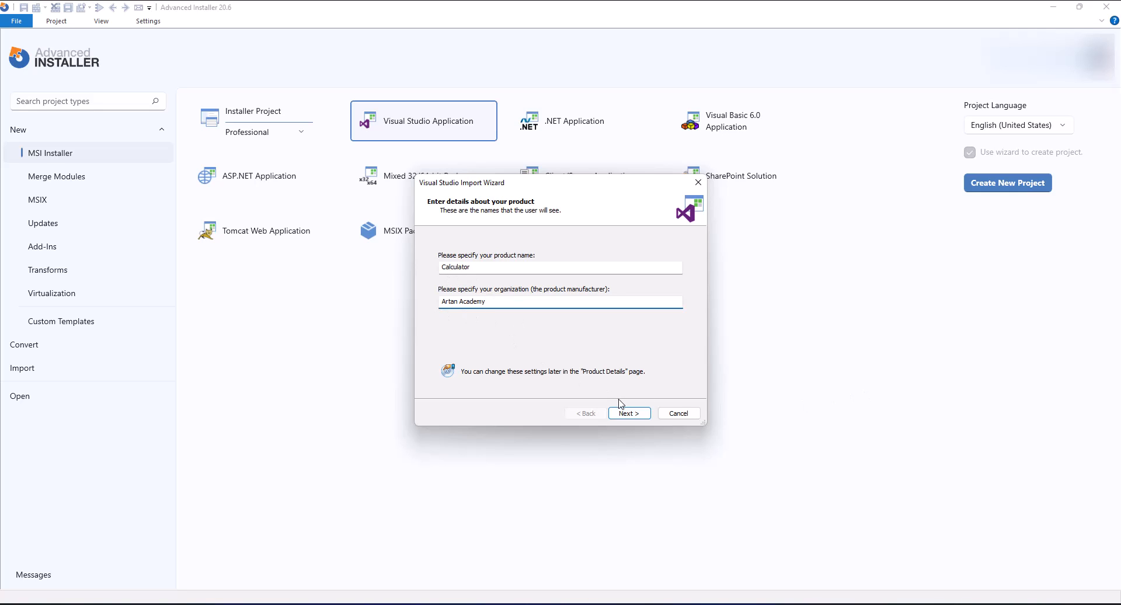
pyautogui.click(641, 418)
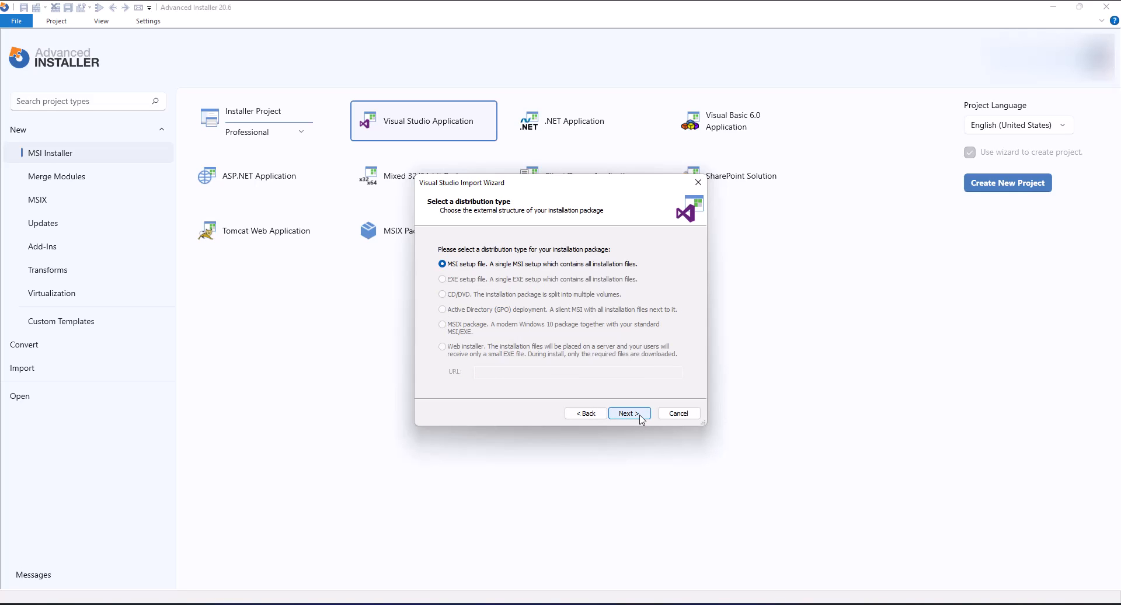
# Accept the MSI setup file distribution and the default project paths, and start browsing for the Visual Studio solution to import.
pyautogui.click(629, 414)
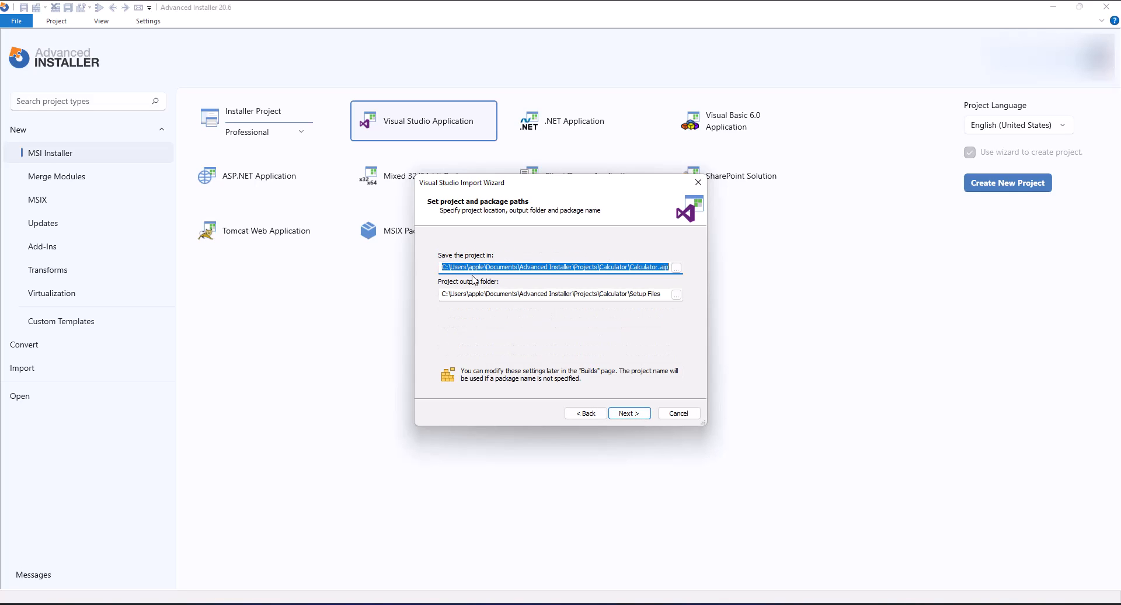
pyautogui.click(640, 415)
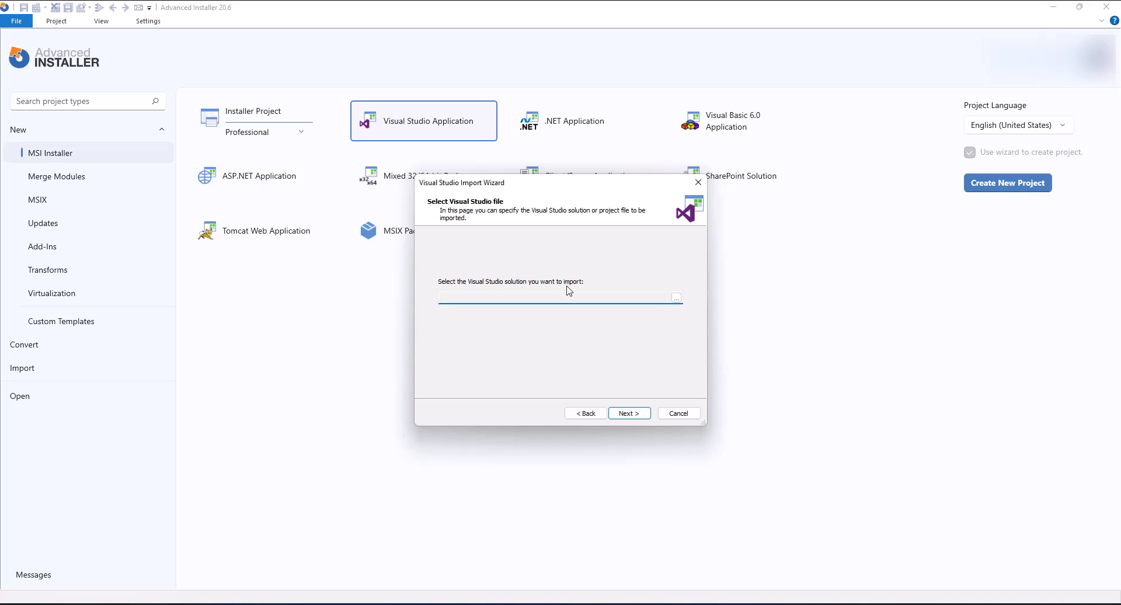
pyautogui.click(677, 298)
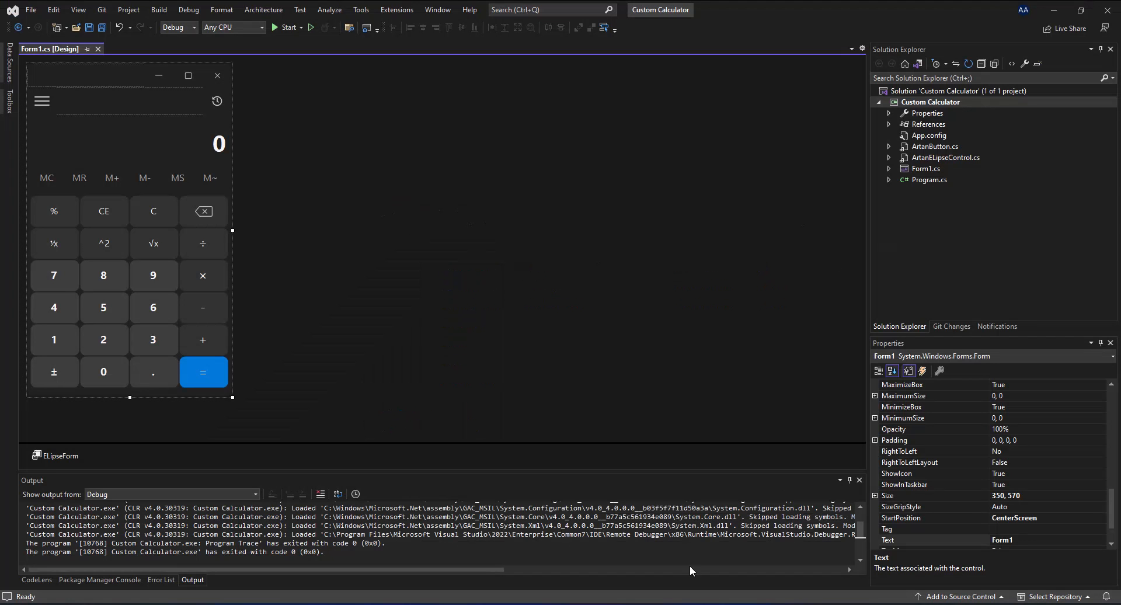
# In Visual Studio, open the Custom Calculator solution's folder in File Explorer, copy its path and minimize both windows.
pyautogui.click(932, 93)
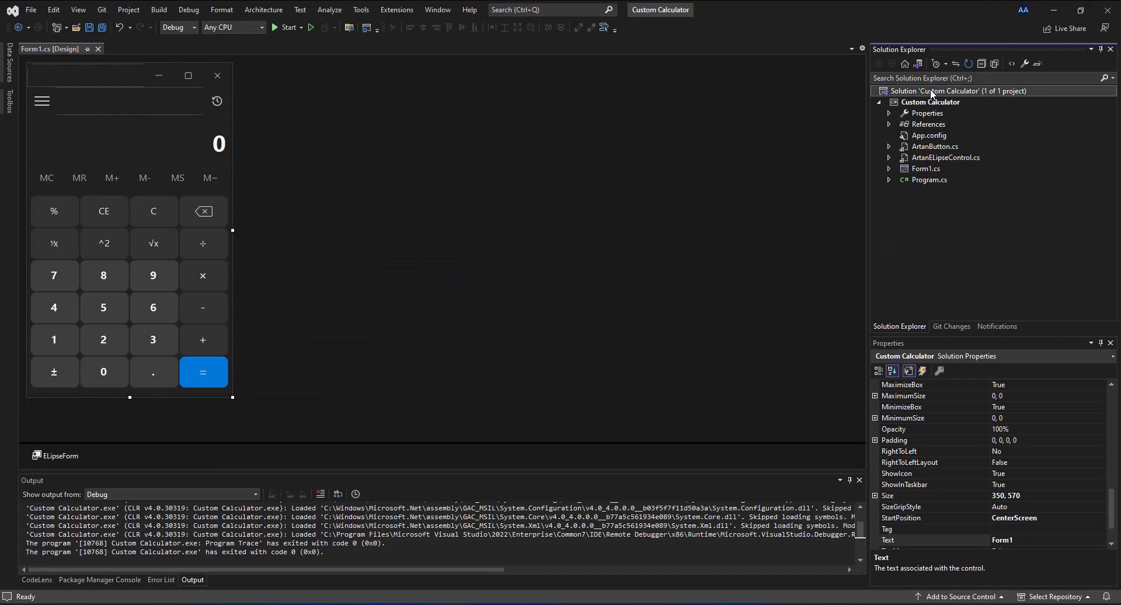
pyautogui.rightClick(933, 93)
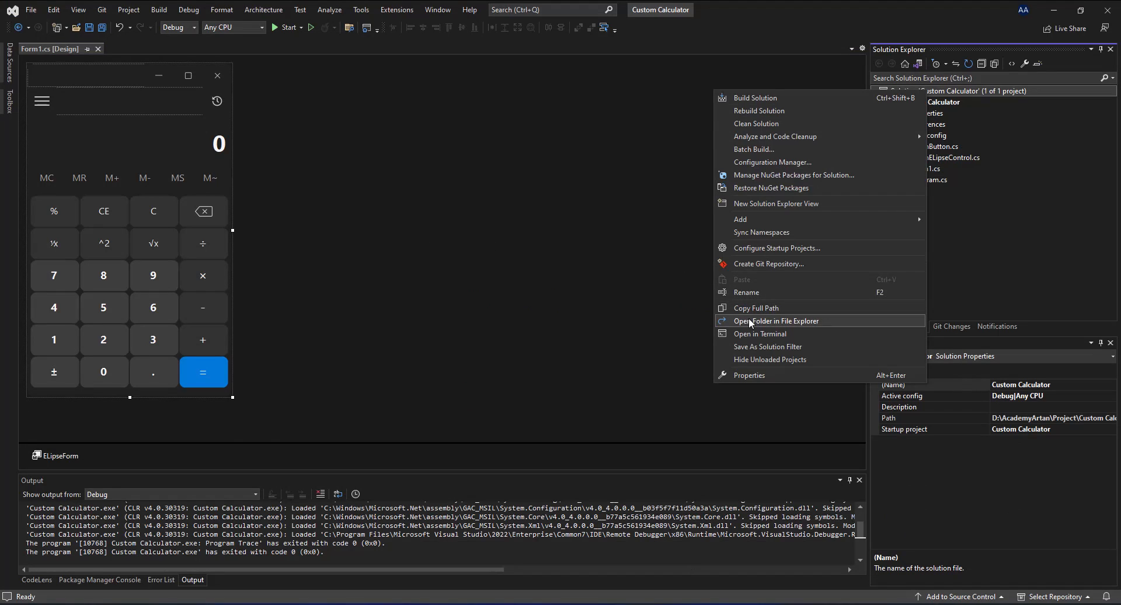
pyautogui.click(767, 321)
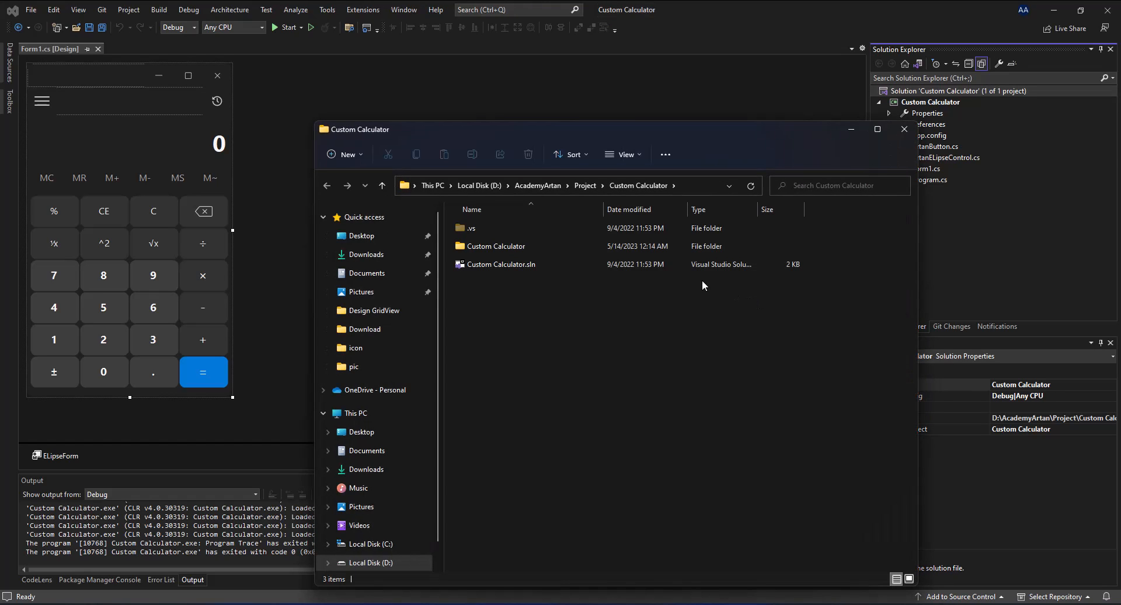
pyautogui.click(695, 185)
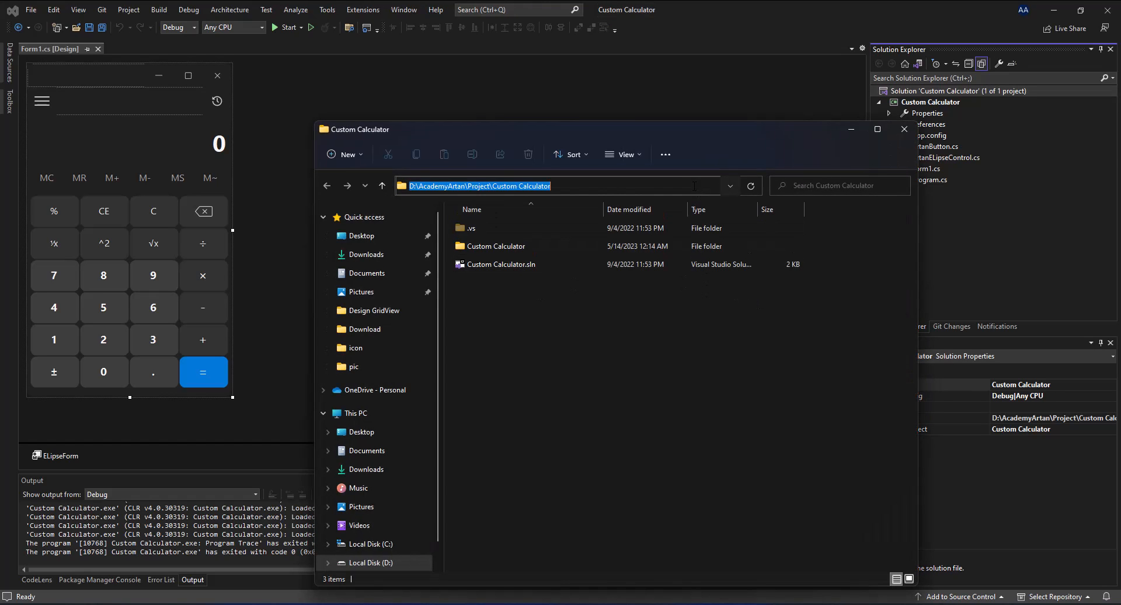
pyautogui.rightClick(527, 186)
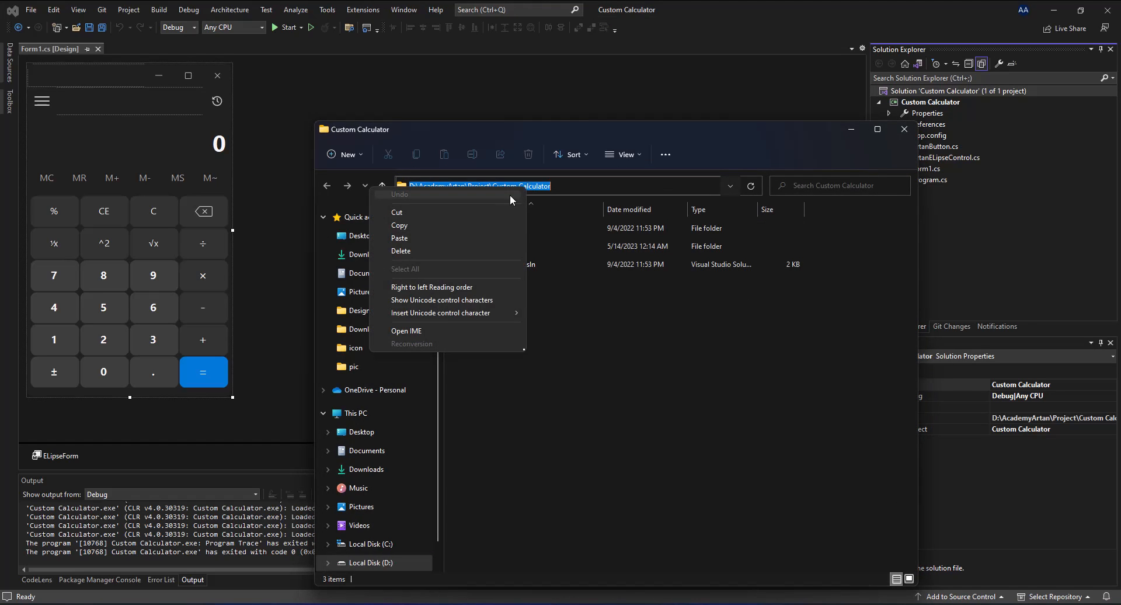
pyautogui.click(452, 222)
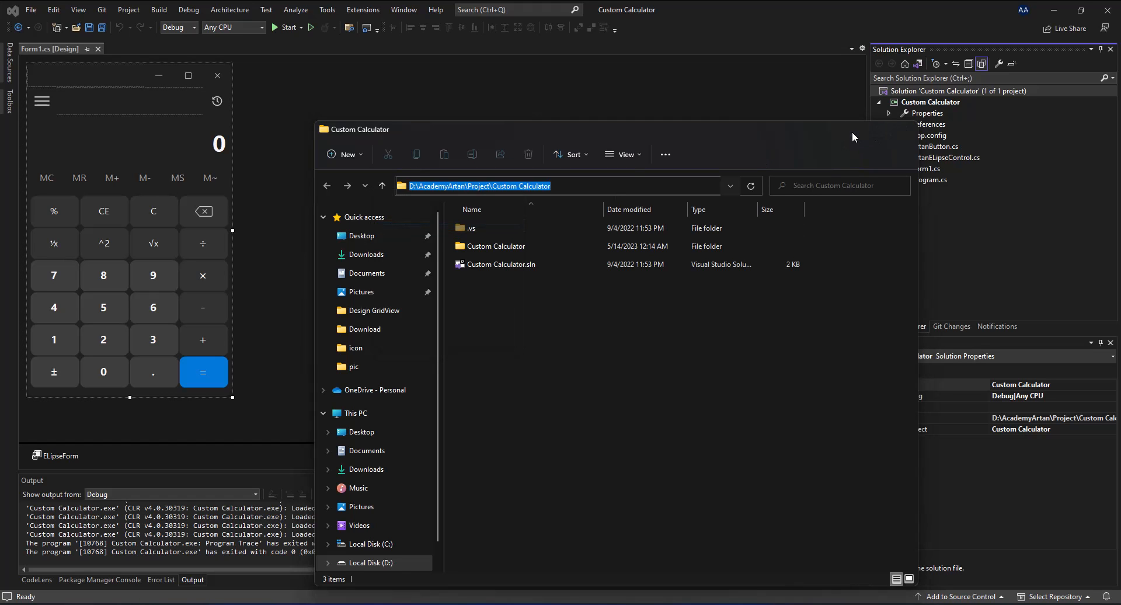
pyautogui.click(851, 129)
pyautogui.click(1054, 10)
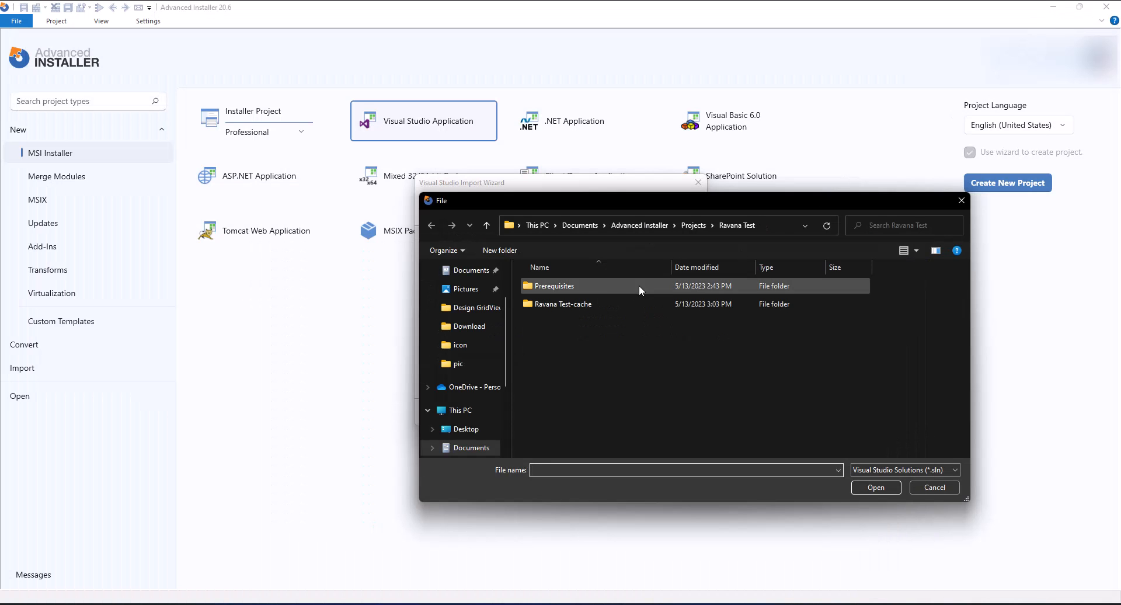
# Go to the copied folder path in the file dialog and choose Custom Calculator.sln as the solution to import.
pyautogui.click(776, 220)
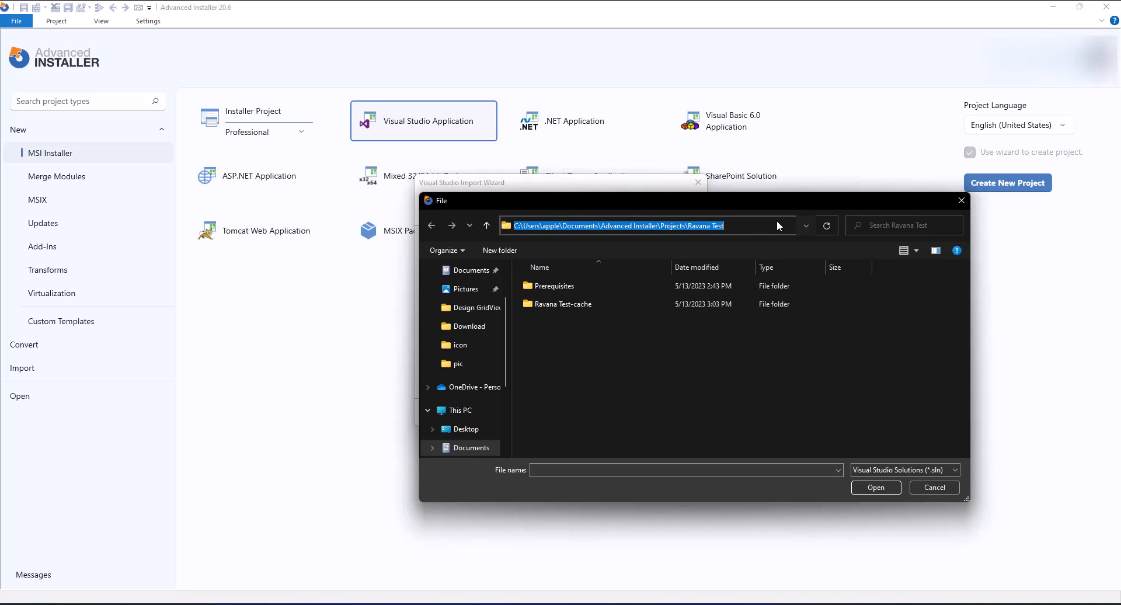
pyautogui.hotkey('ctrl', 'v')
pyautogui.press('Return')
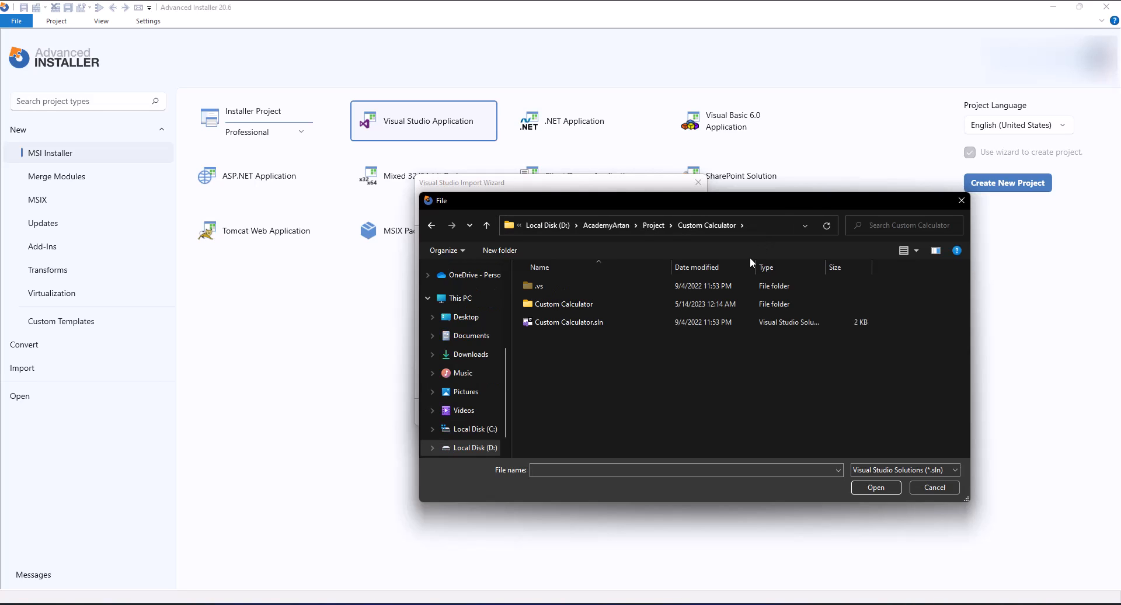
pyautogui.click(574, 320)
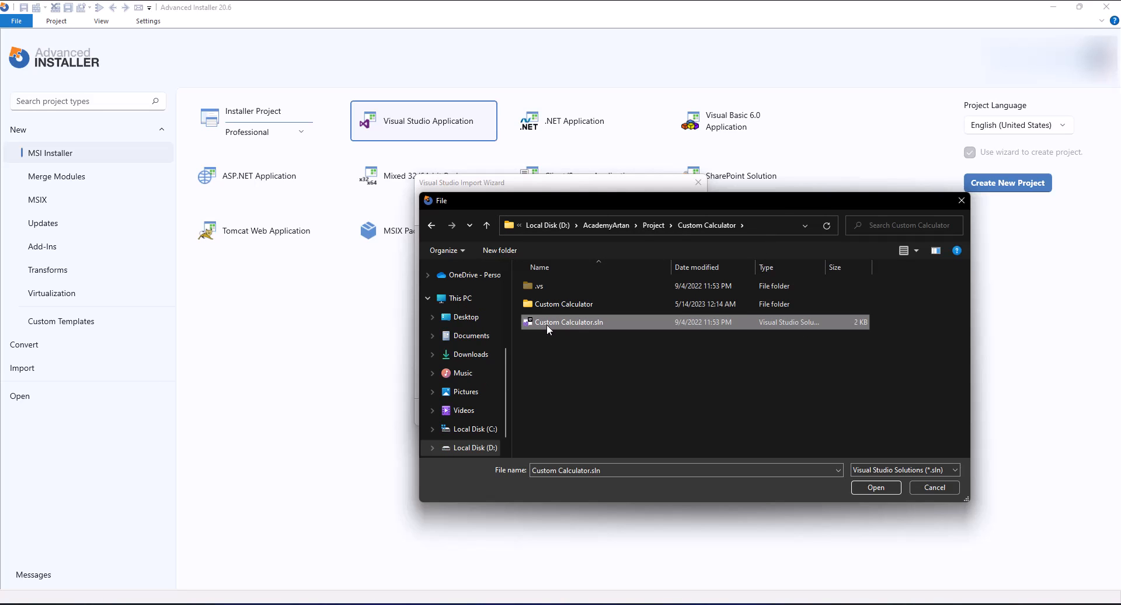
pyautogui.click(886, 486)
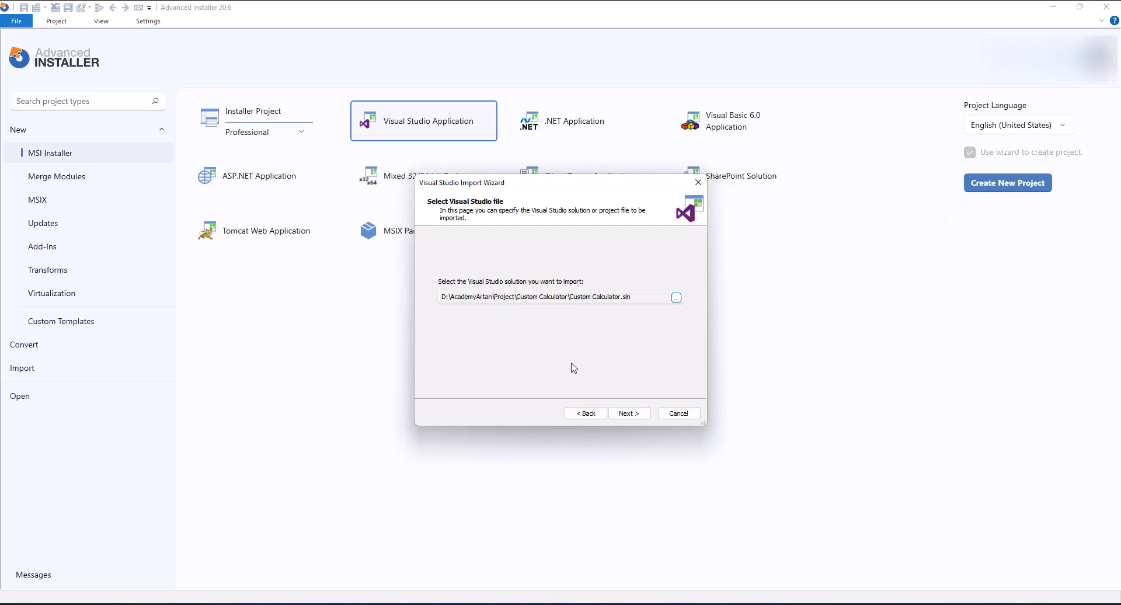
pyautogui.click(627, 412)
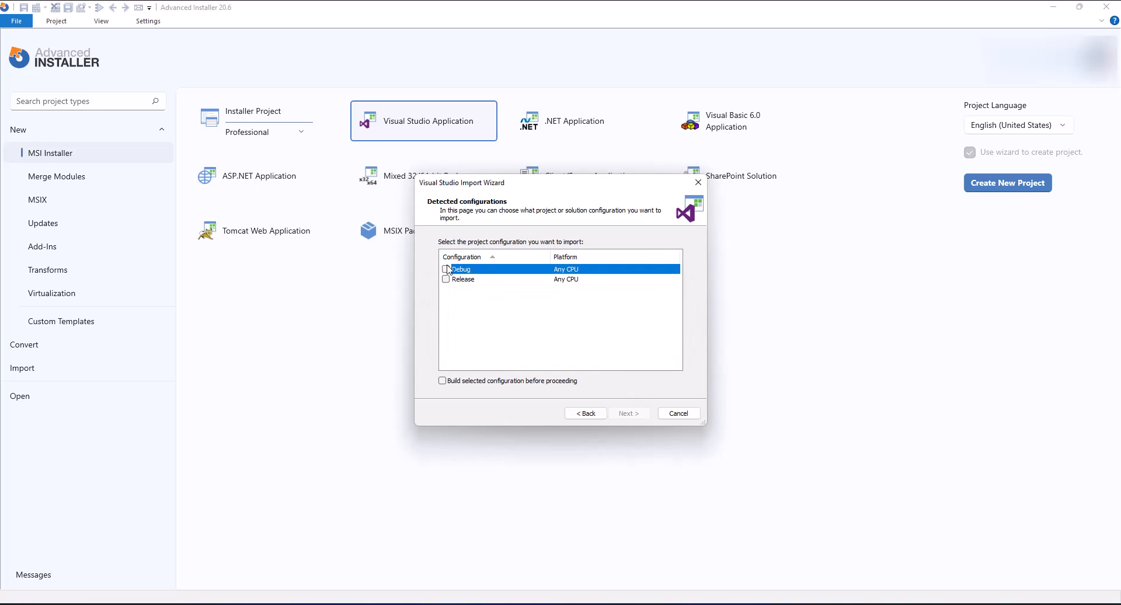
# Import the Debug Any CPU configuration and have it built before proceeding to the detected files.
pyautogui.click(447, 269)
pyautogui.click(442, 380)
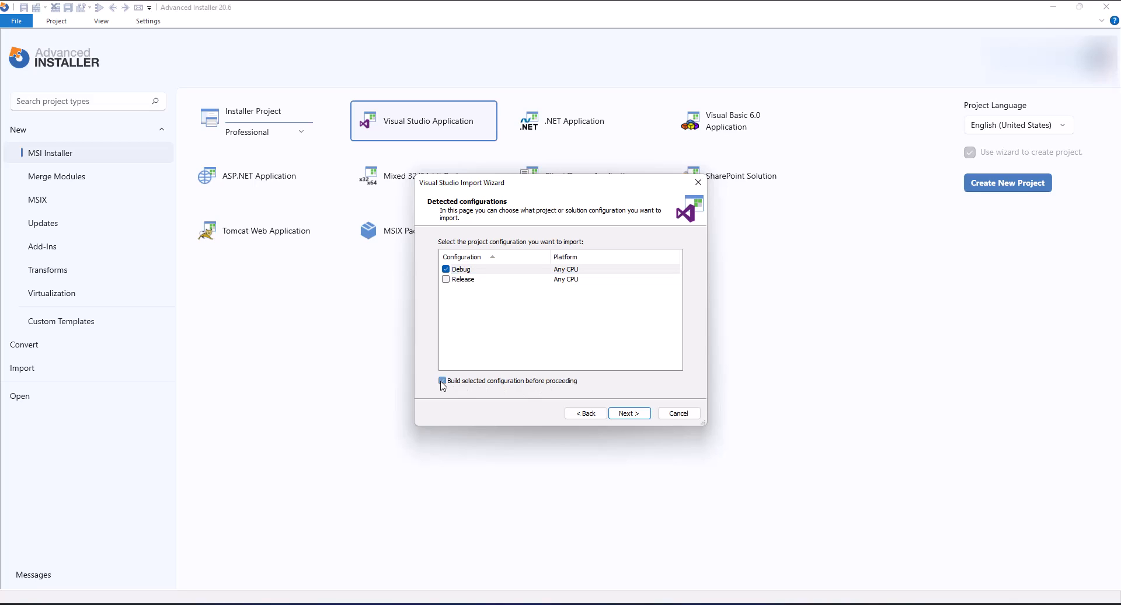
pyautogui.click(638, 416)
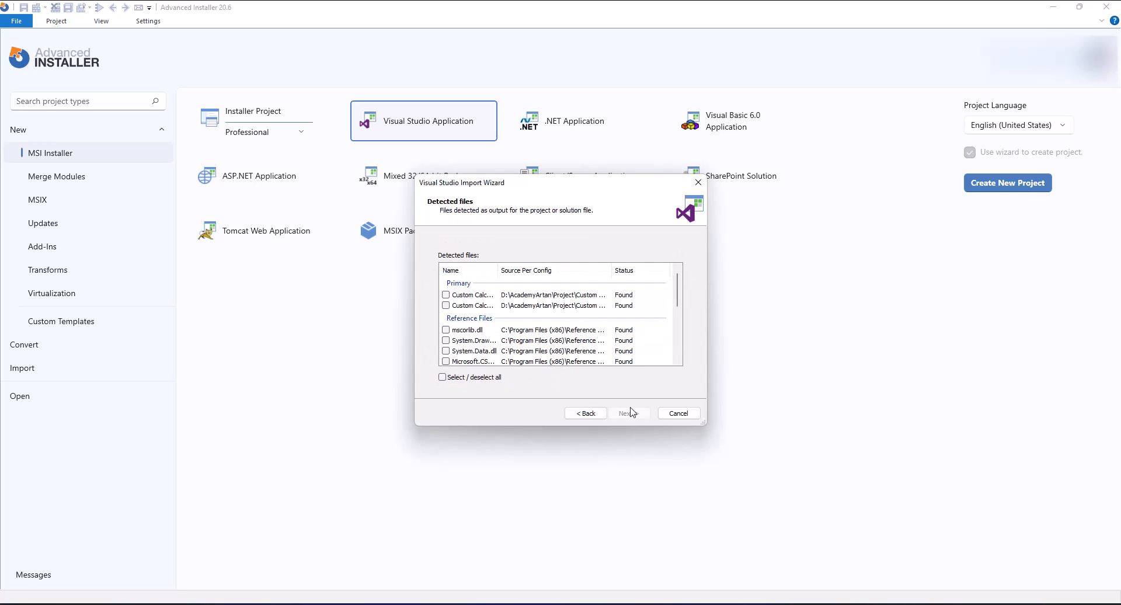
# Review the detected project output files, include all of them in the import and proceed to the shortcut settings.
pyautogui.scroll(-5, 569, 305)
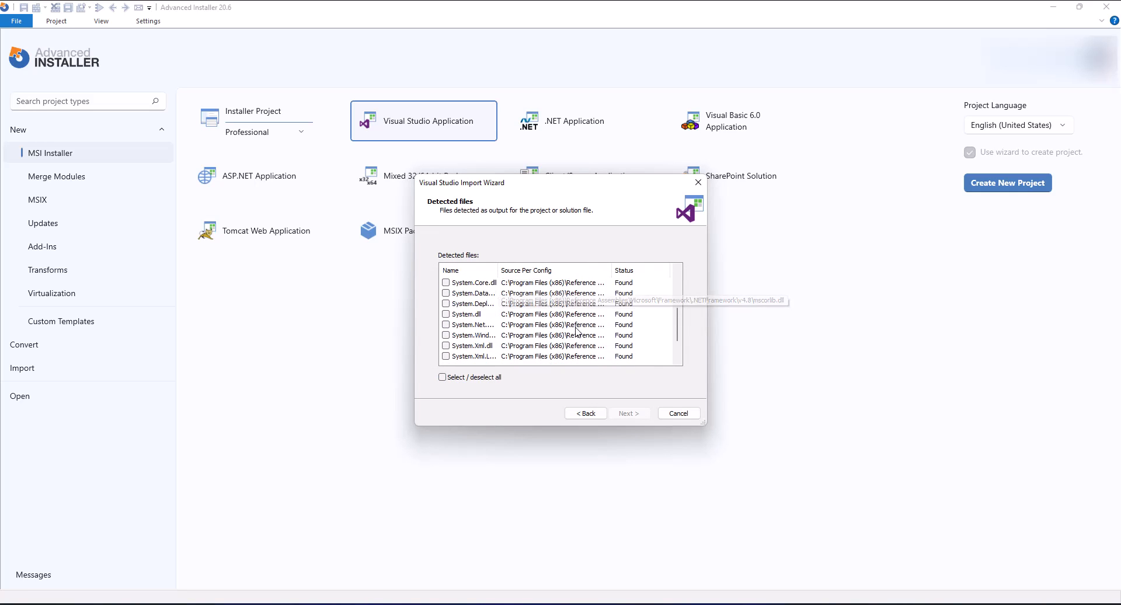
pyautogui.scroll(1, 520, 340)
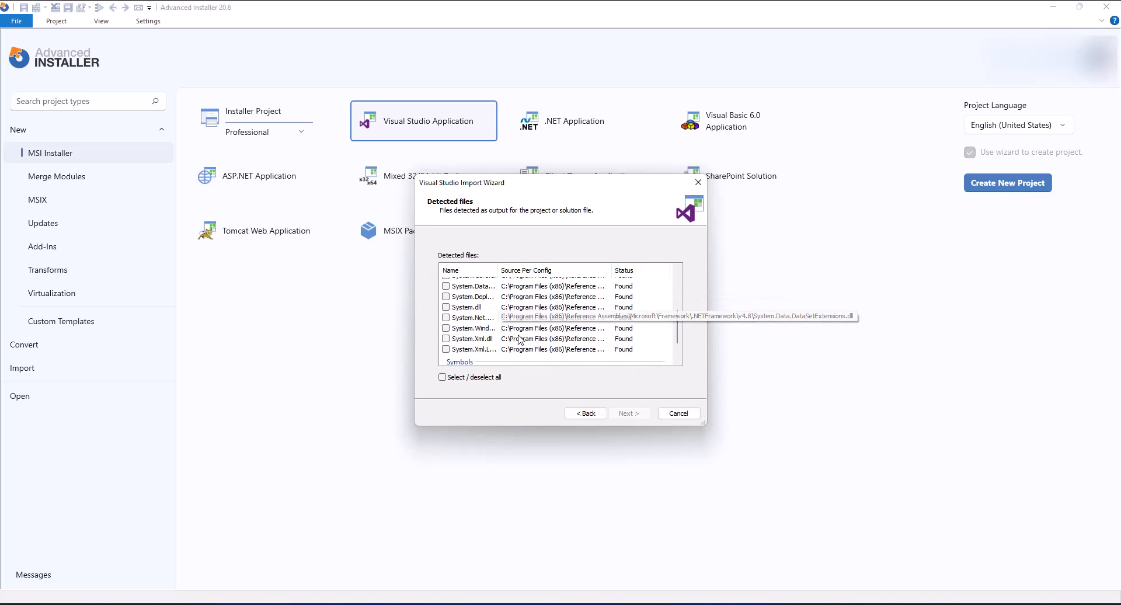
pyautogui.click(442, 377)
pyautogui.scroll(5, 466, 354)
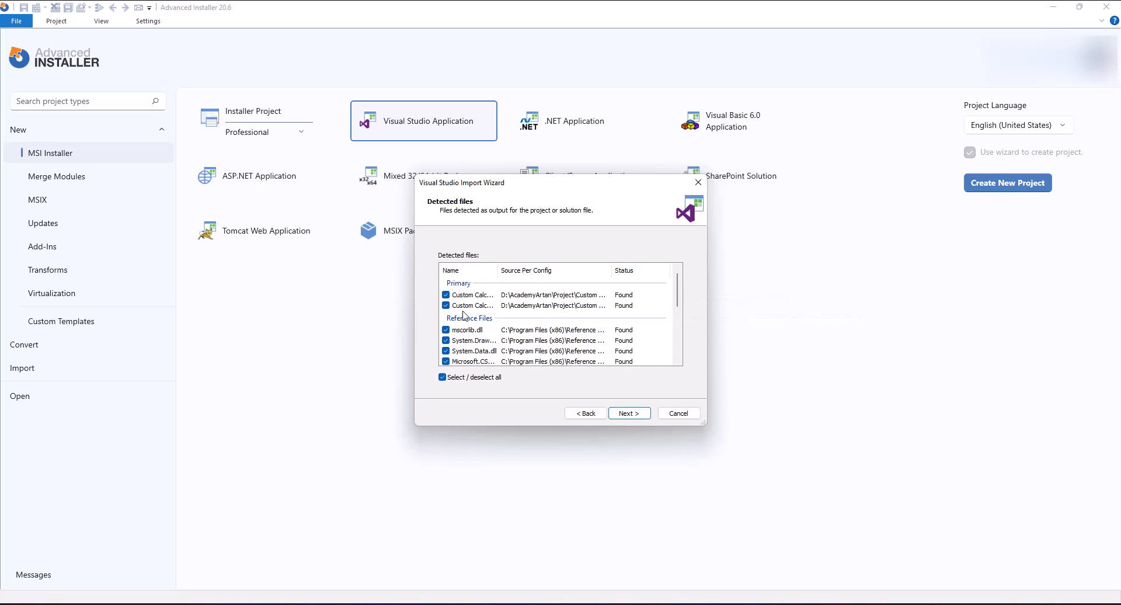
pyautogui.click(626, 416)
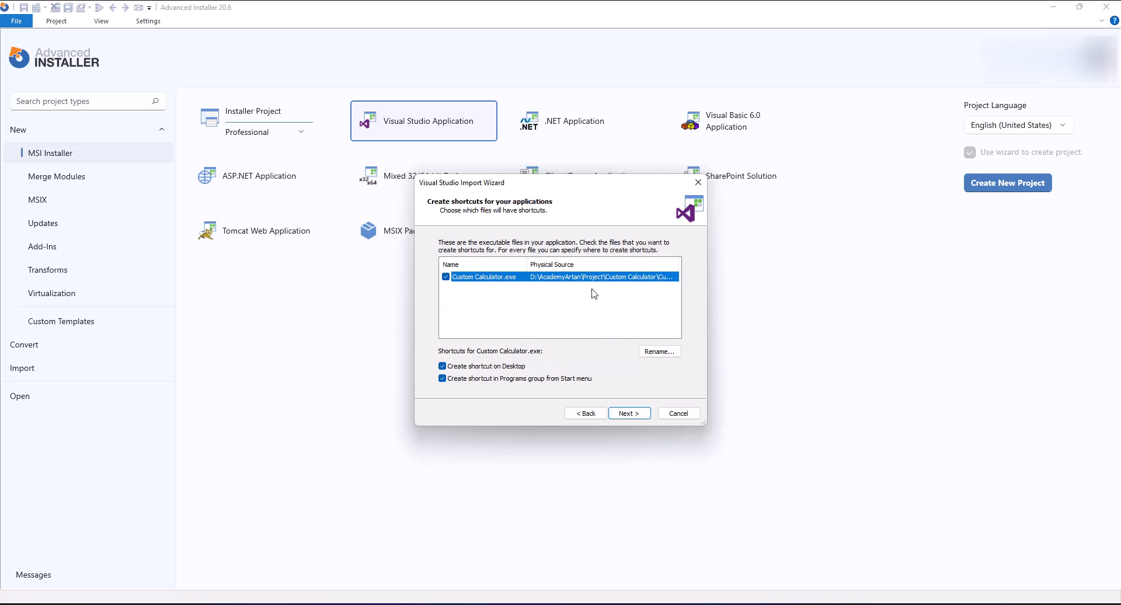
# Rename the executable's shortcut to ArtanCalculator.exe and keep both the desktop and Start menu shortcuts.
pyautogui.click(659, 352)
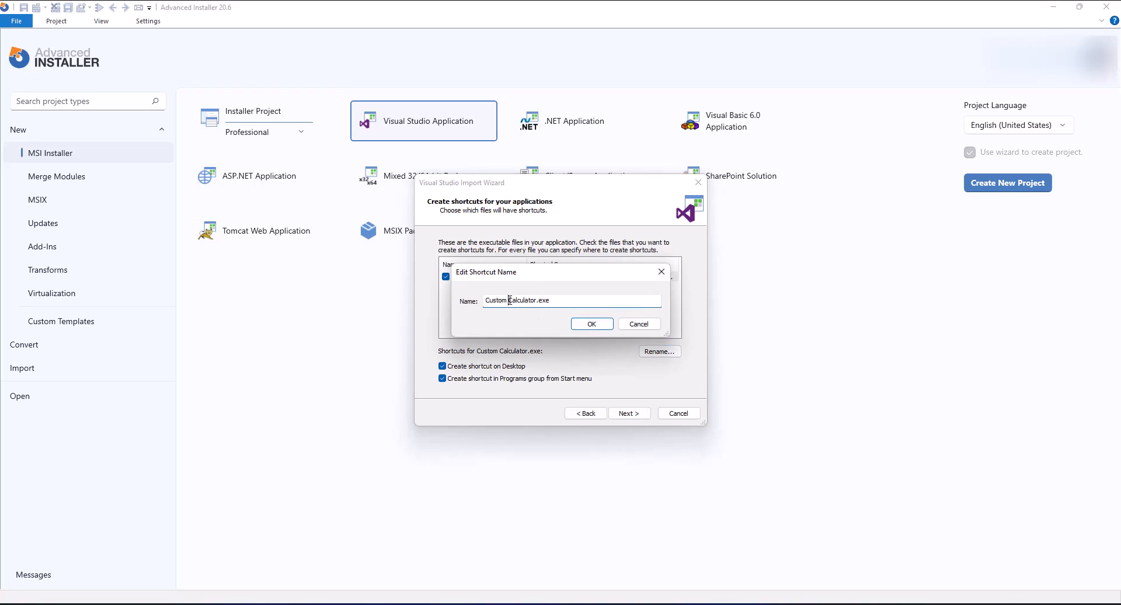
pyautogui.moveTo(509, 301); pyautogui.dragTo(484, 299)
pyautogui.write('Artan')
pyautogui.click(590, 325)
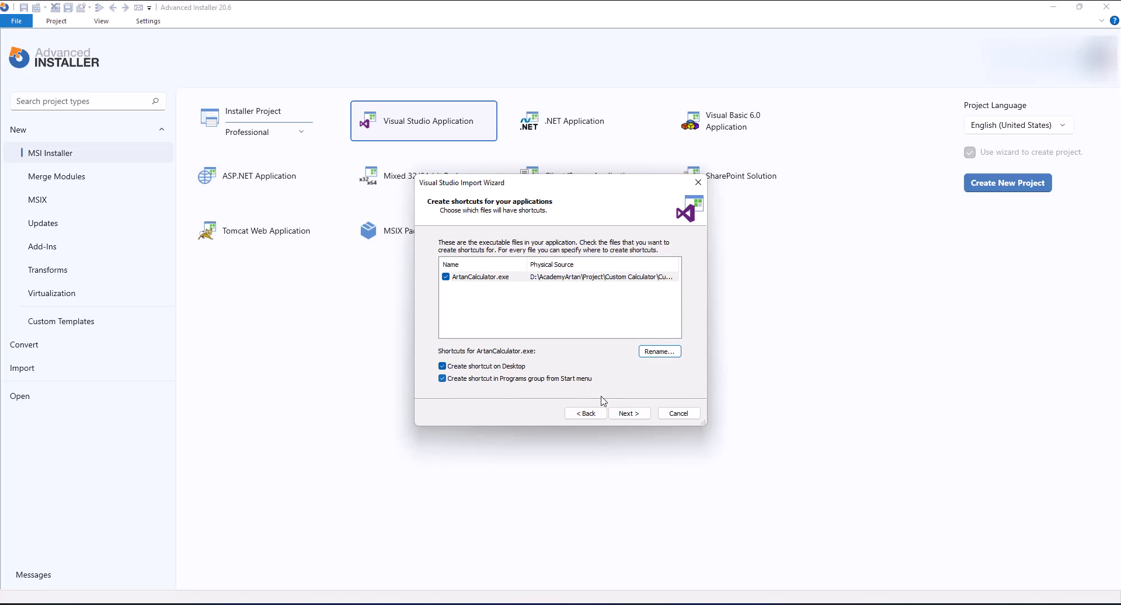
pyautogui.click(630, 414)
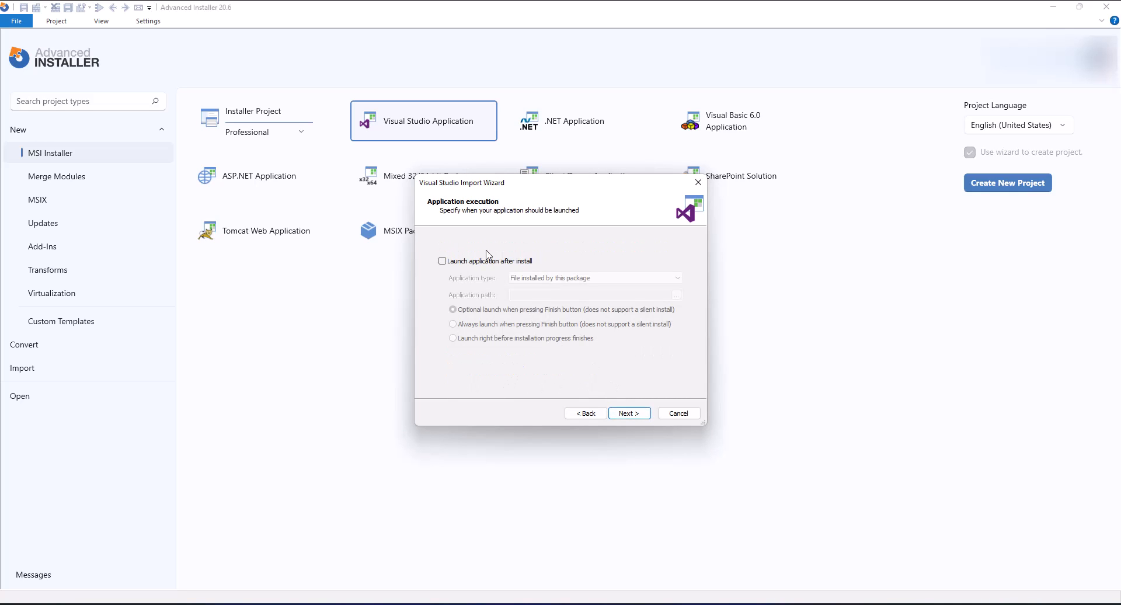
# Accept the default launch, Classic-theme installation UI and license settings, and finish the Visual Studio import.
pyautogui.click(630, 414)
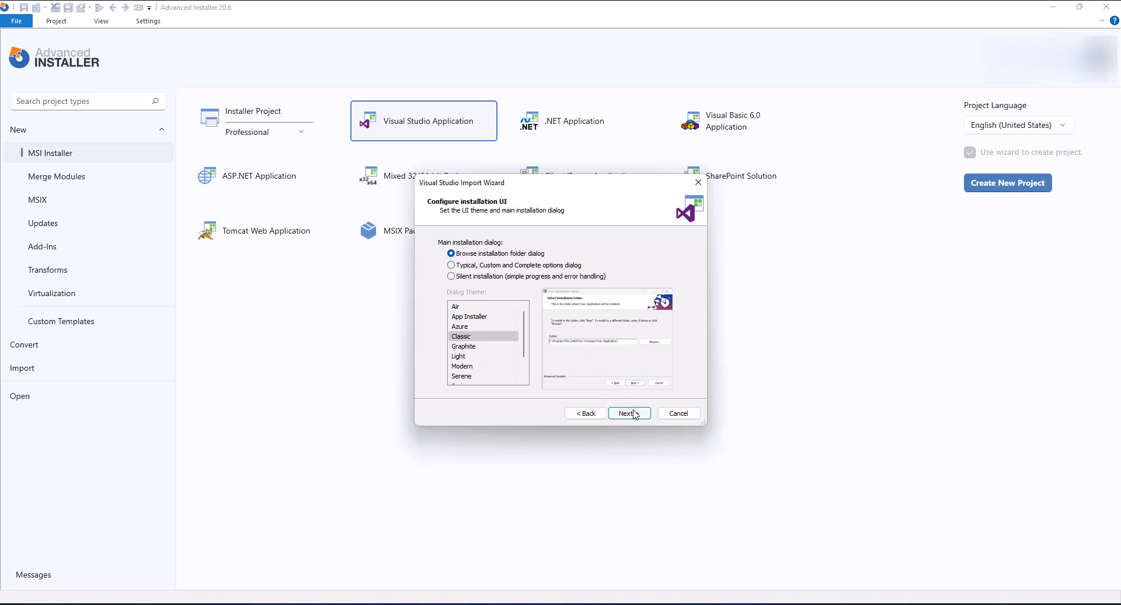
pyautogui.click(630, 413)
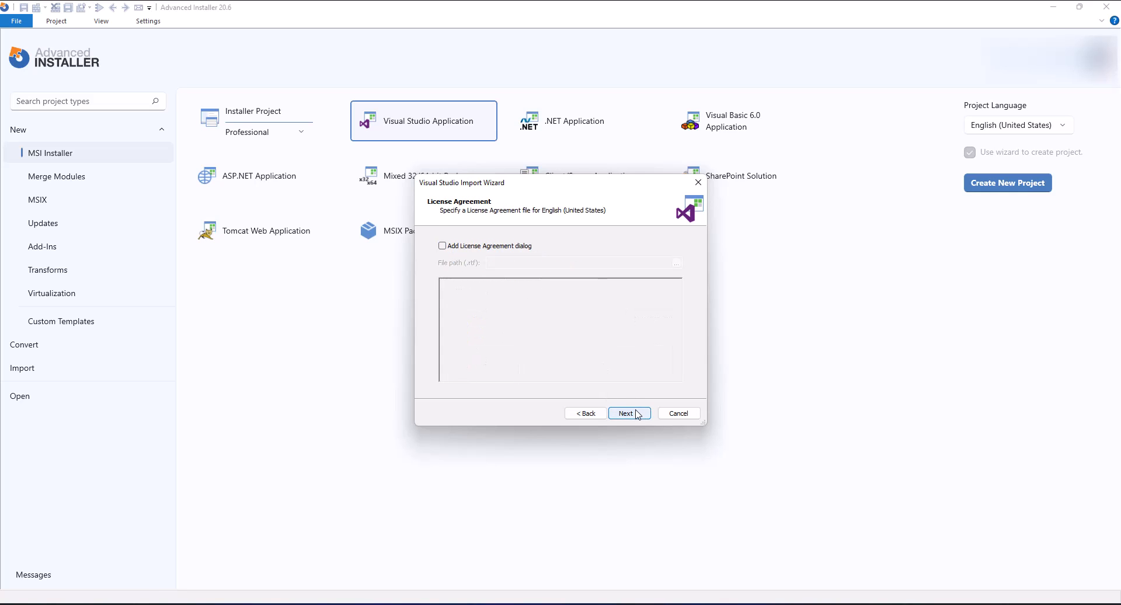
pyautogui.click(636, 413)
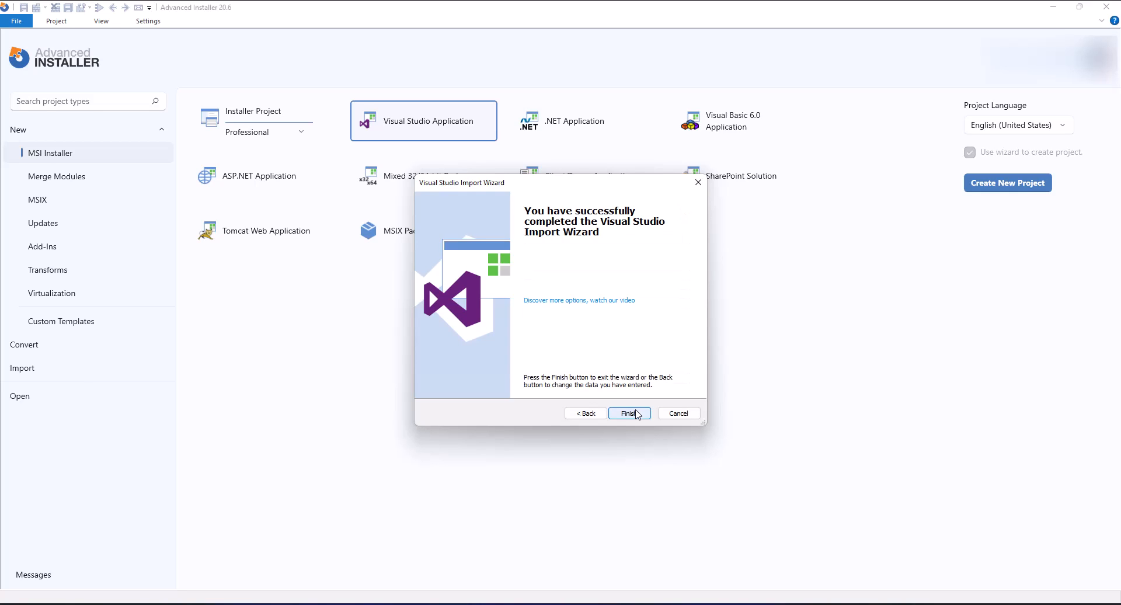
pyautogui.click(637, 413)
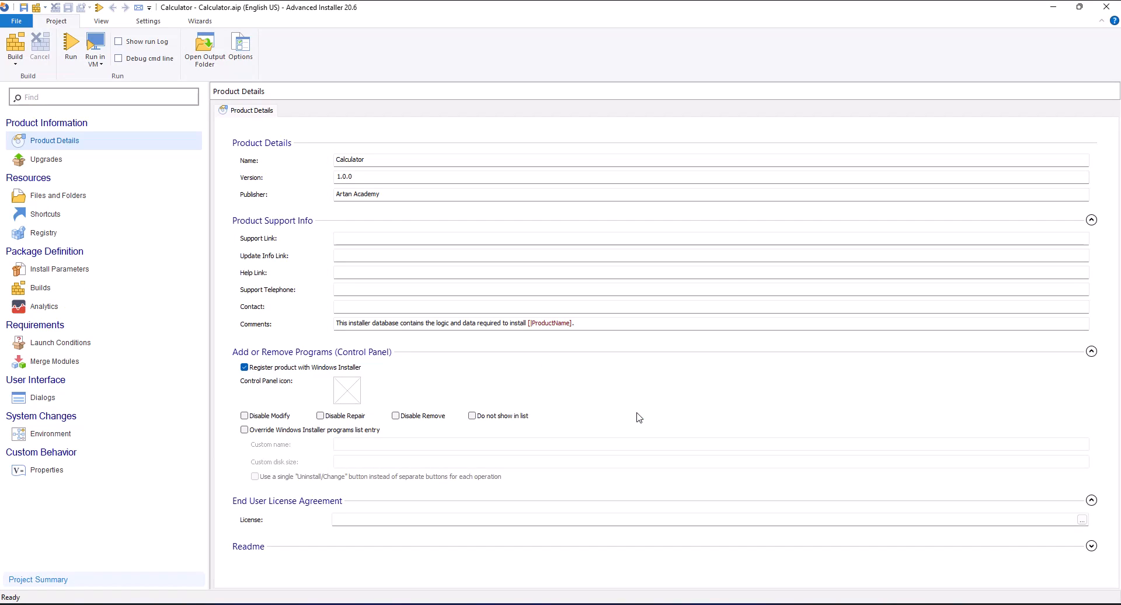
# Set the product name to Artan Calculator and the version to 1.0.1.
pyautogui.click(338, 161)
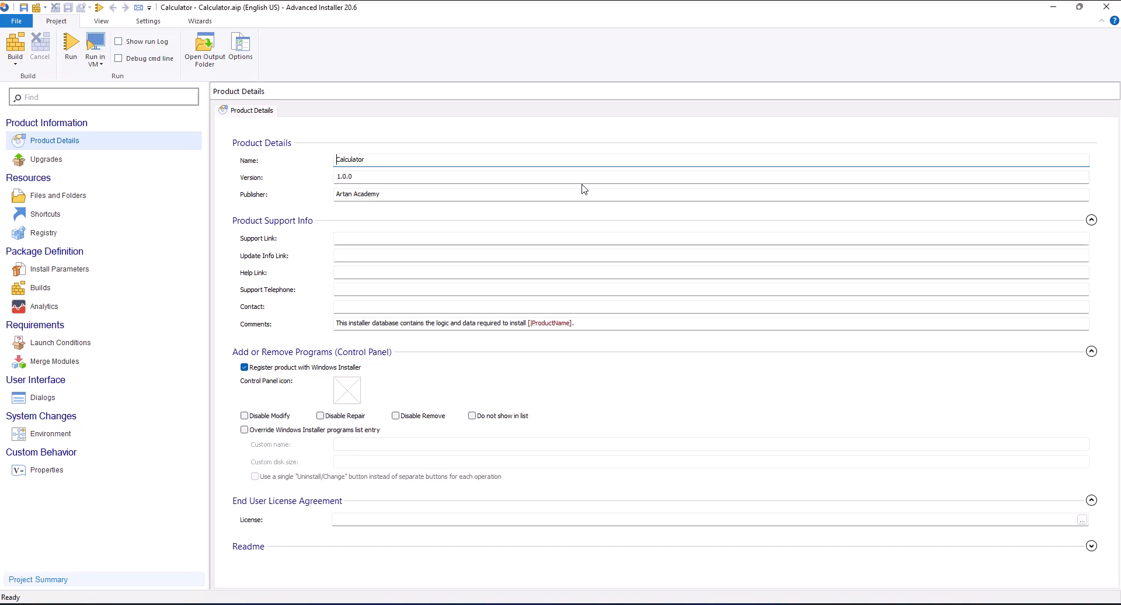
pyautogui.write('rtan')
pyautogui.click(361, 176)
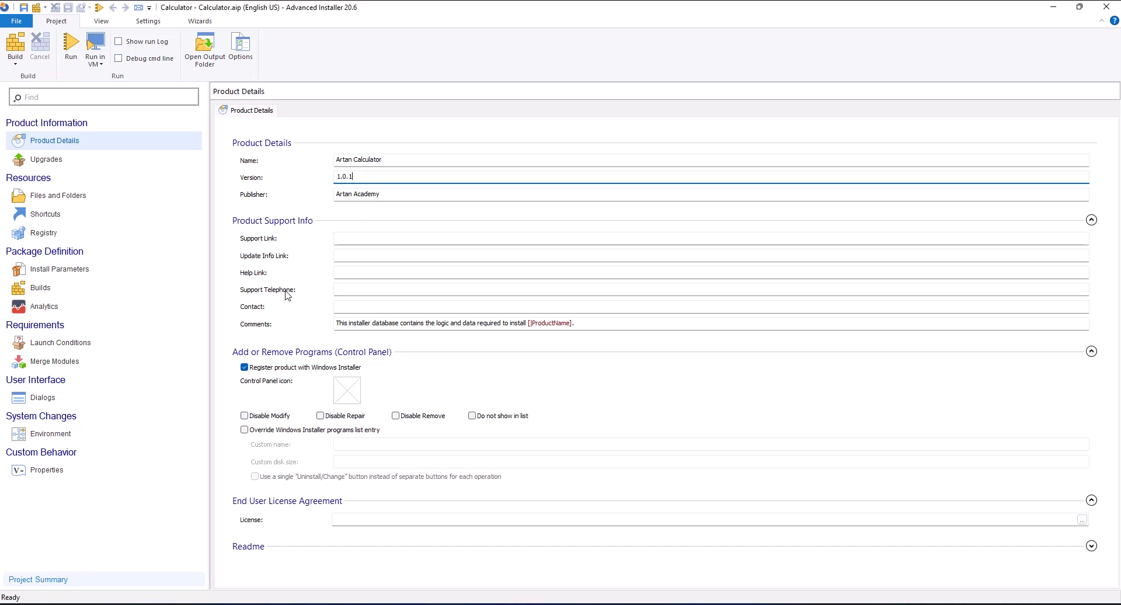
pyautogui.moveTo(353, 391)
pyautogui.click(353, 392)
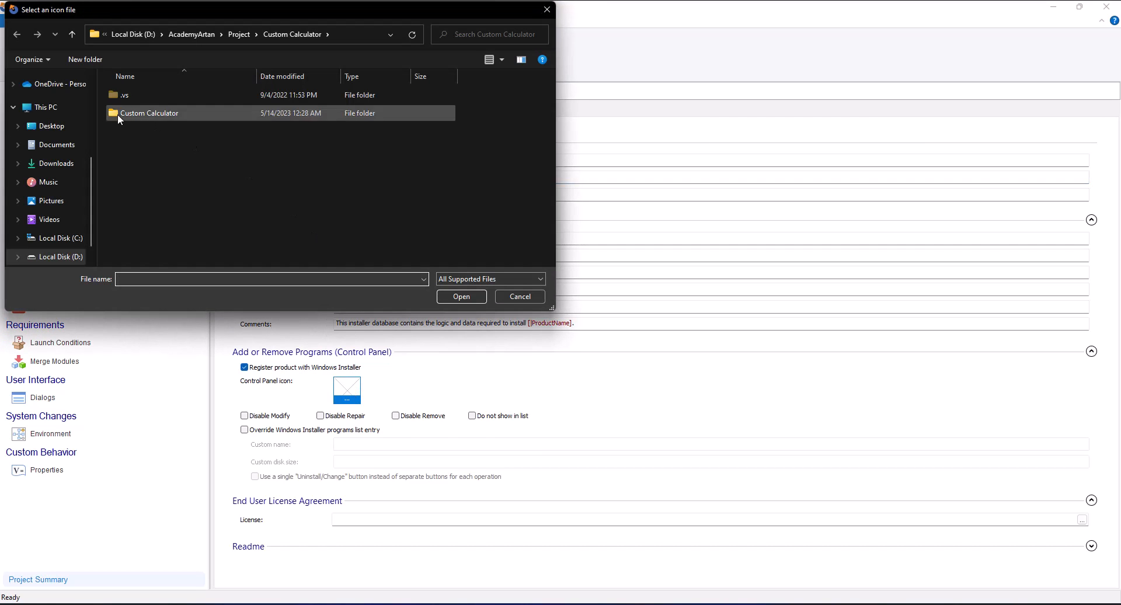
pyautogui.scroll(3, 64, 135)
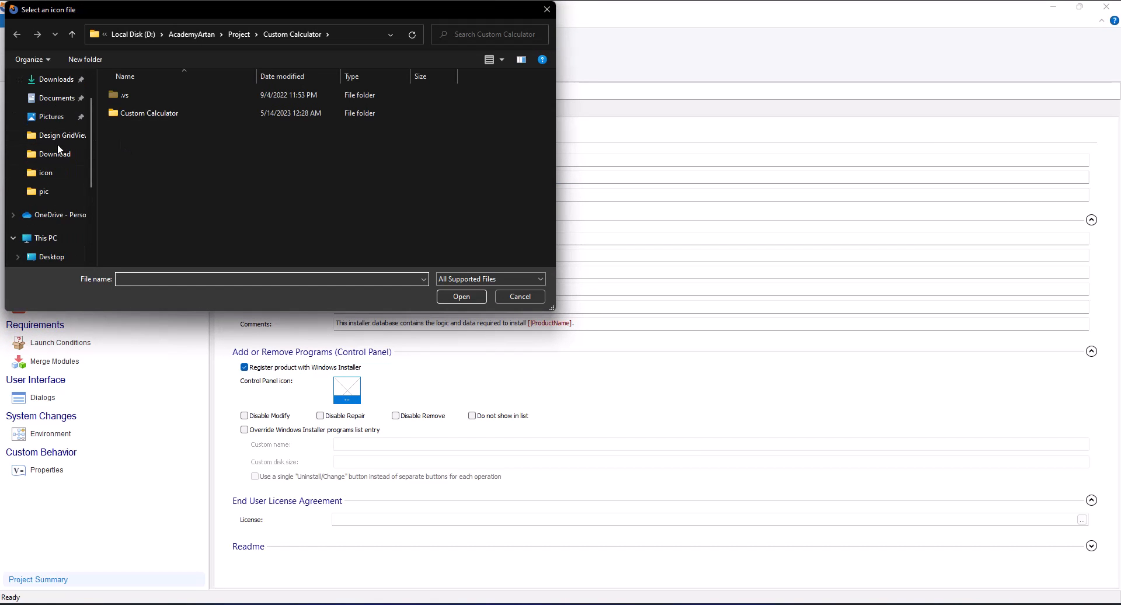
pyautogui.click(47, 173)
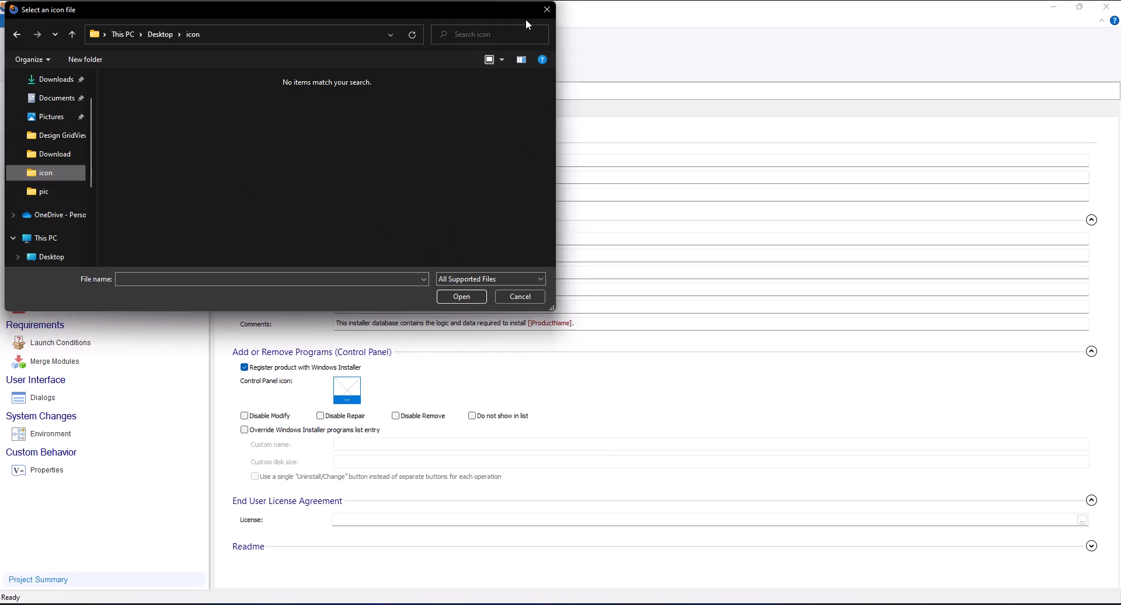
pyautogui.click(545, 10)
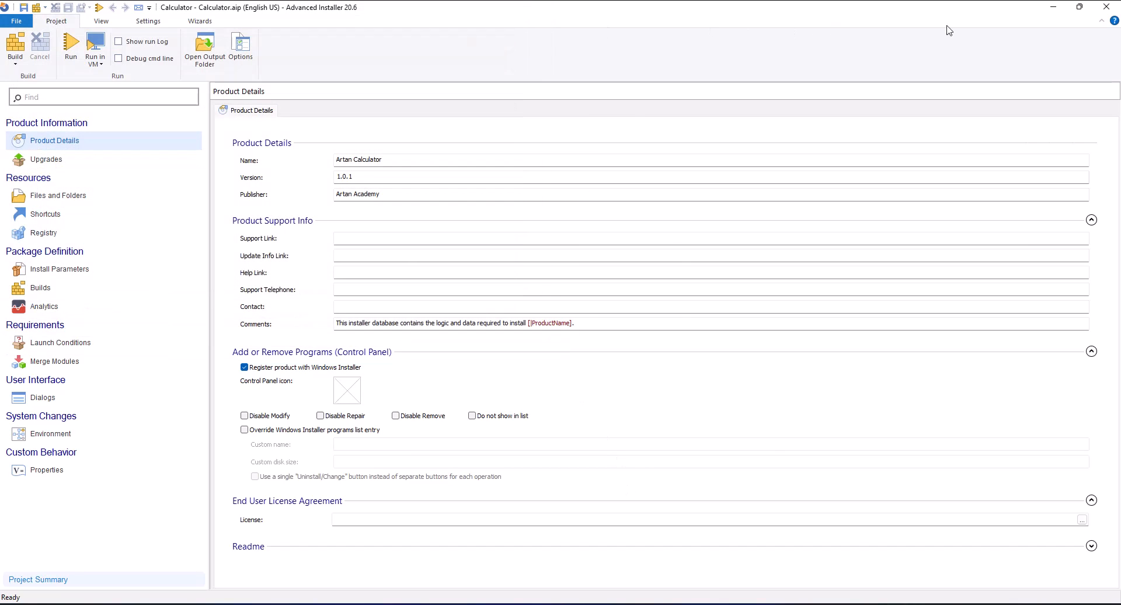
# Switch to the pngtoicon.com converter in the browser and upload Calculator.png from the Desktop's icon folder.
pyautogui.click(1055, 8)
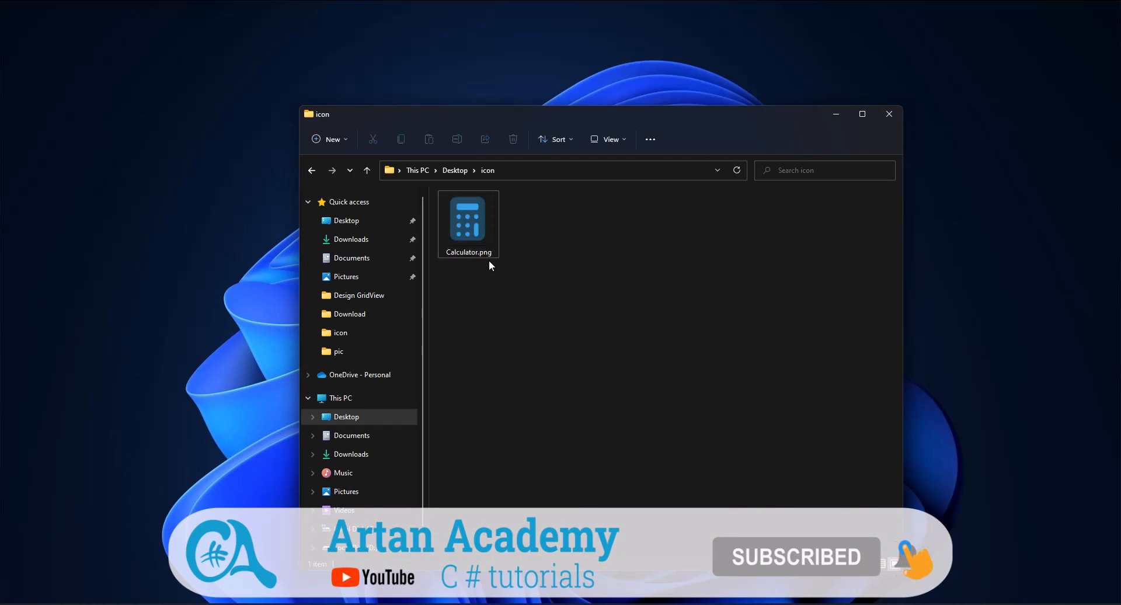
pyautogui.click(473, 251)
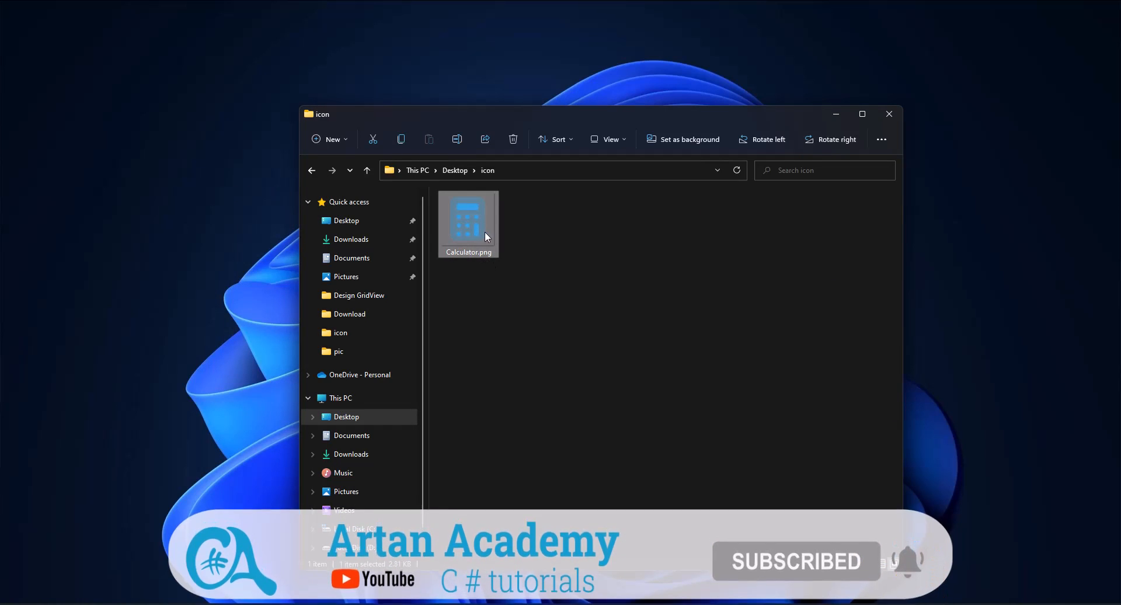
pyautogui.click(553, 242)
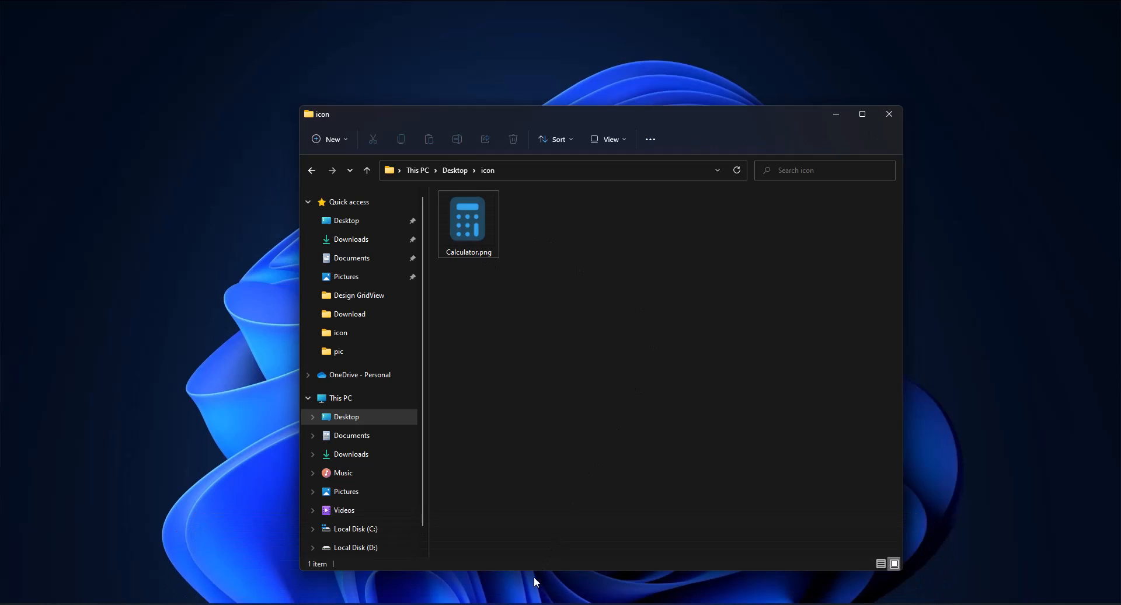
pyautogui.click(515, 604)
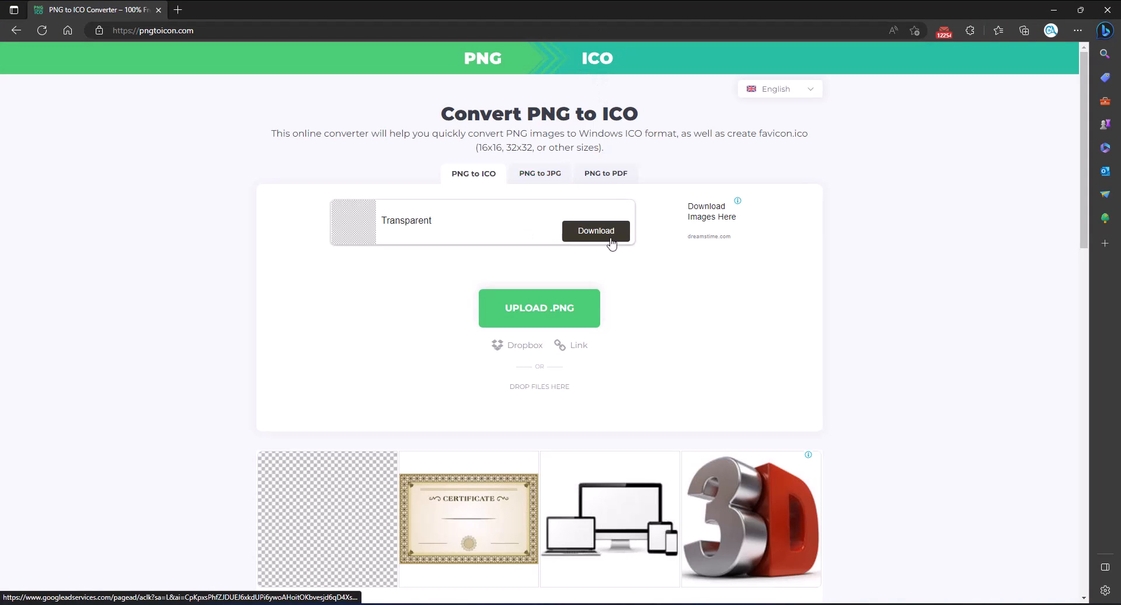
pyautogui.click(538, 314)
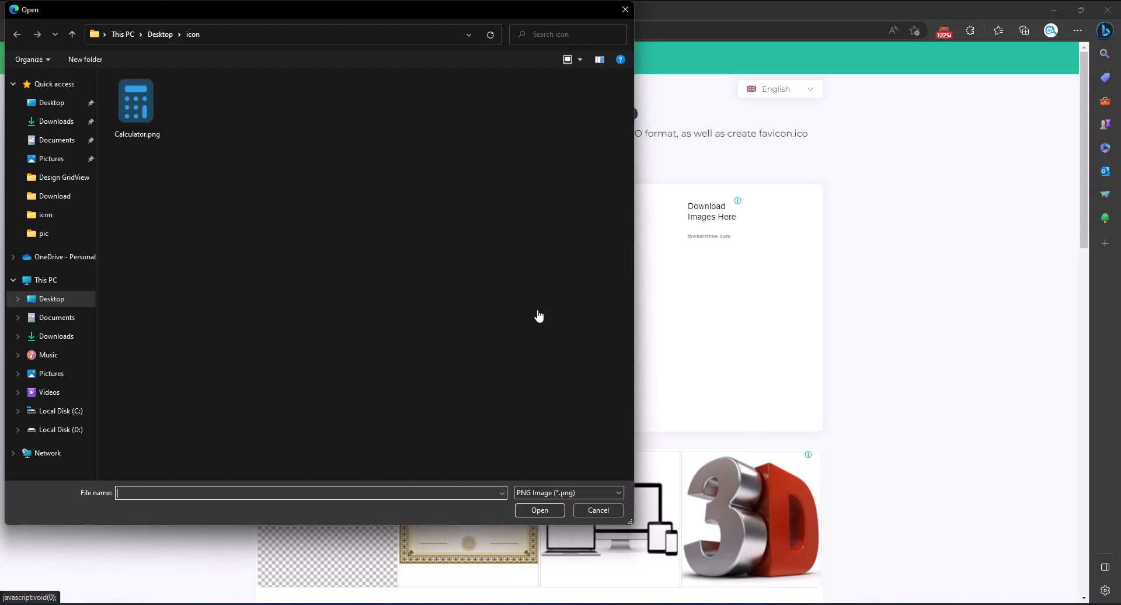
pyautogui.click(137, 103)
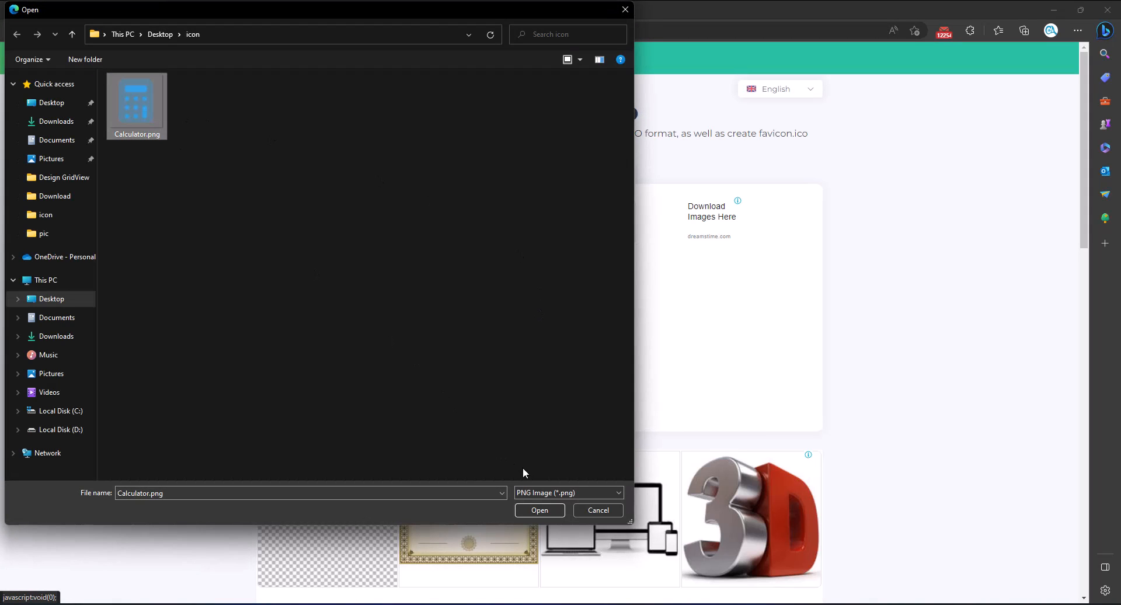
pyautogui.click(541, 510)
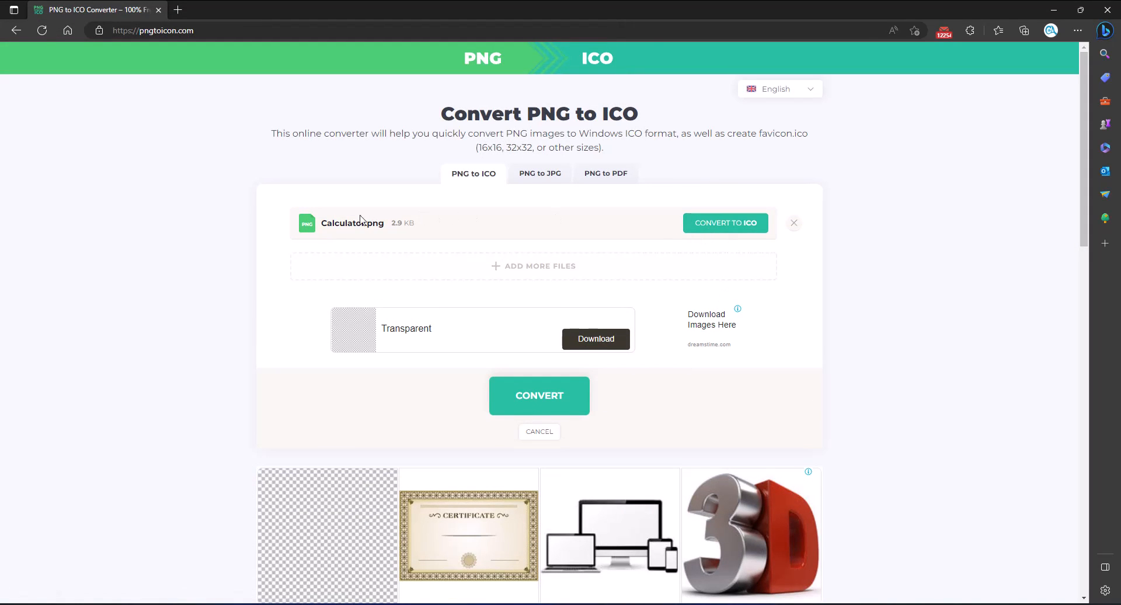
# Convert Calculator.png to ICO, save it as Calculator.ico in the Desktop's icon folder and minimize the browser.
pyautogui.click(747, 226)
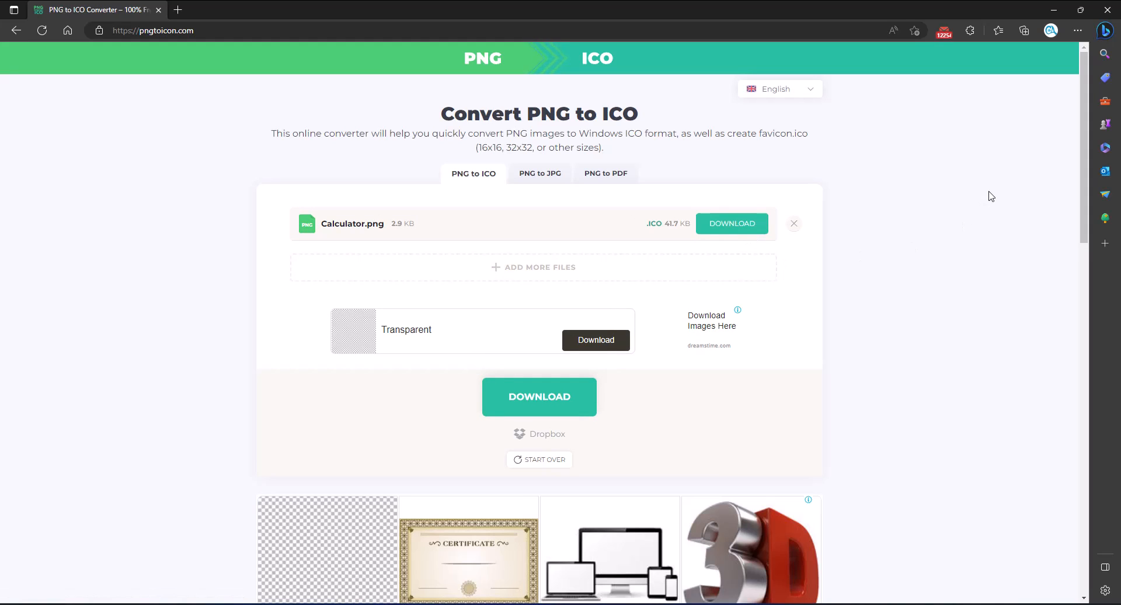
pyautogui.click(730, 223)
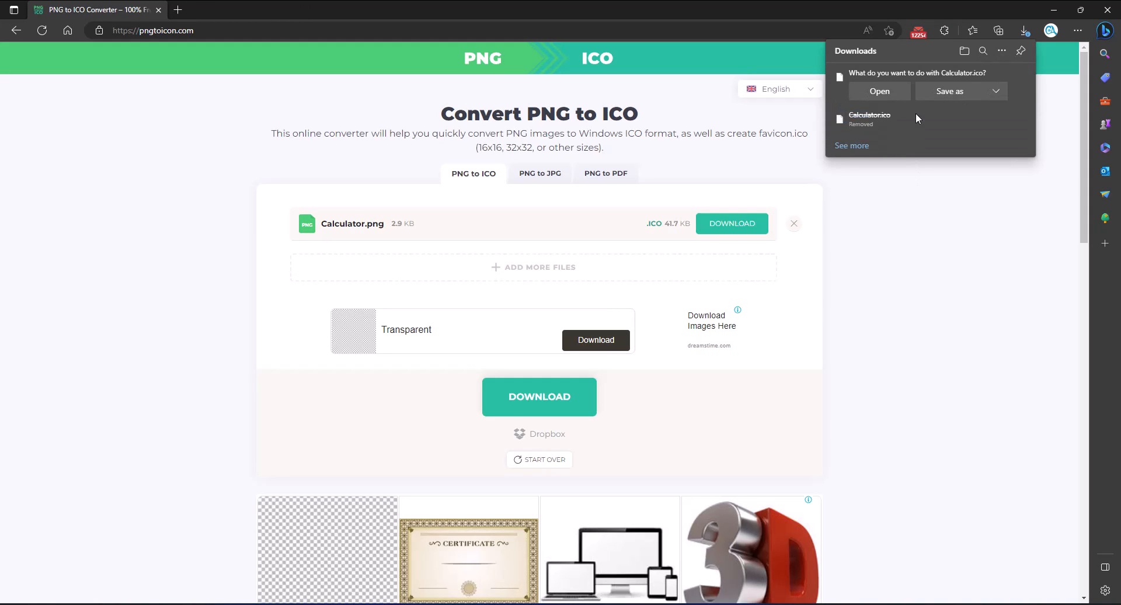
pyautogui.click(959, 91)
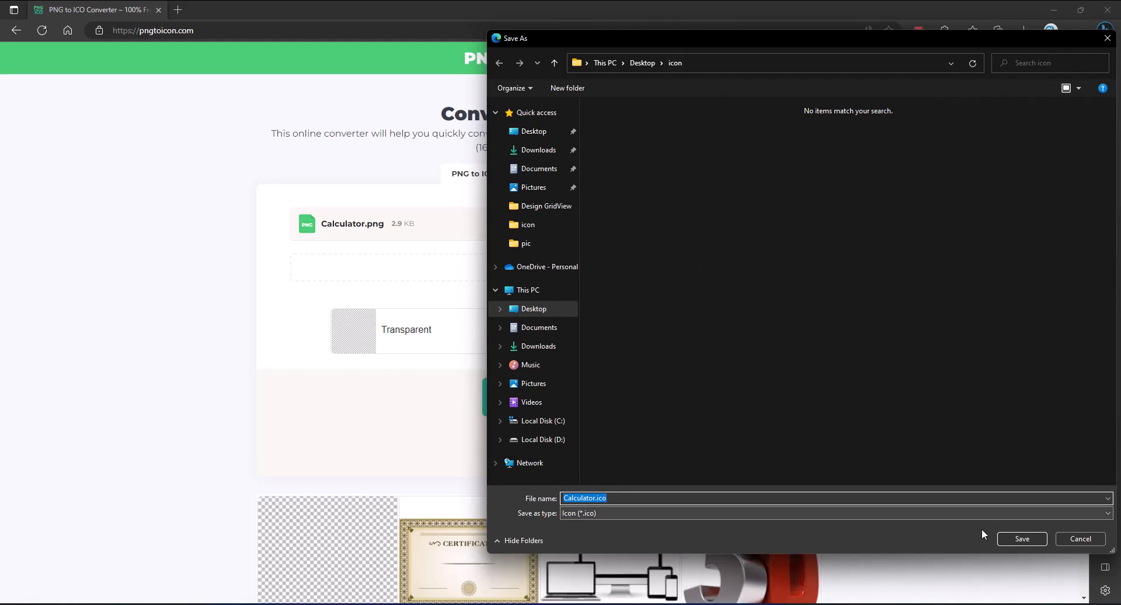
pyautogui.click(1021, 538)
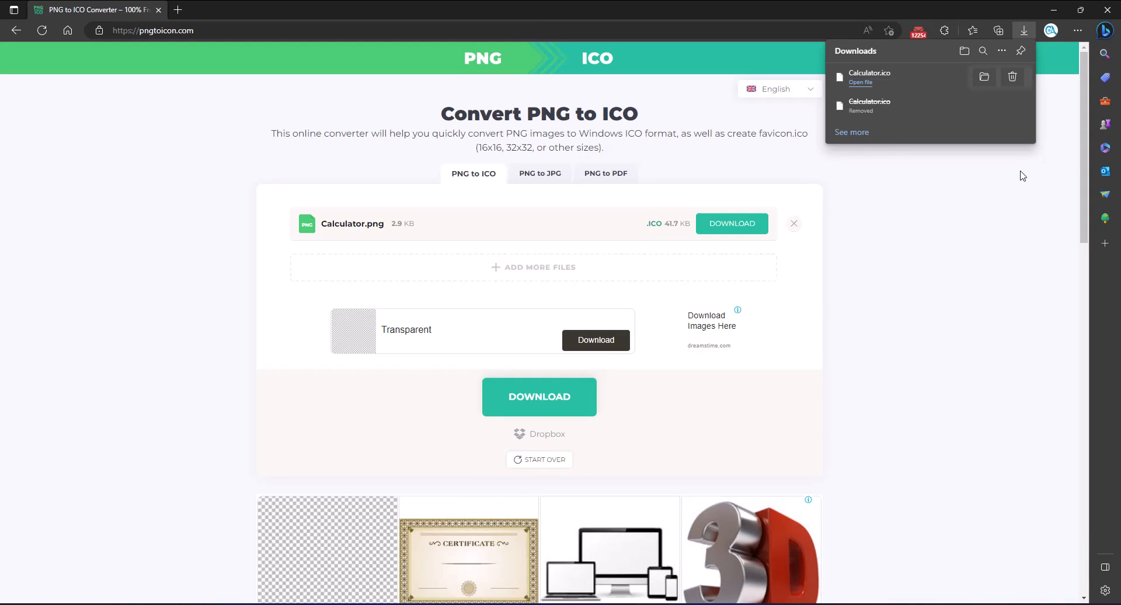
pyautogui.click(1055, 10)
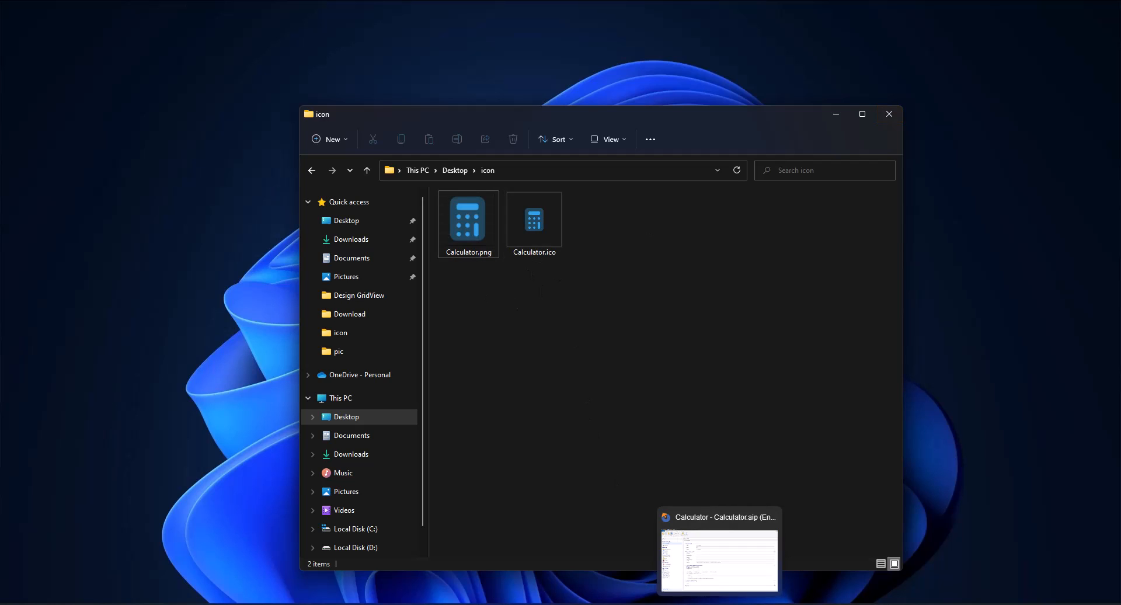
# Back in Advanced Installer, set the Control Panel icon to Calculator.ico from the Desktop's icon folder.
pyautogui.click(720, 604)
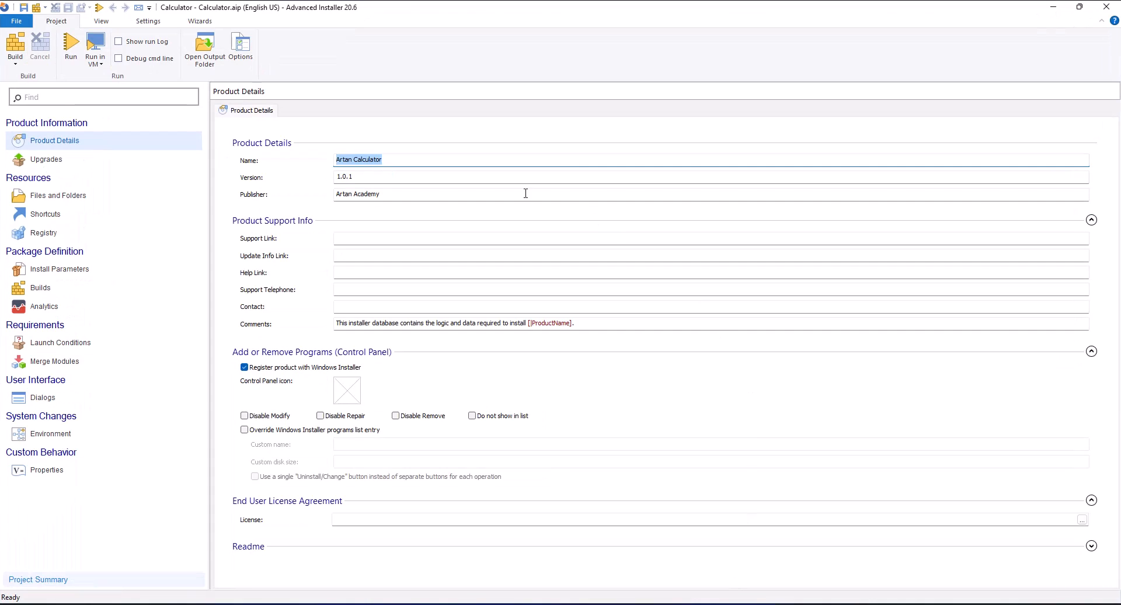
pyautogui.click(350, 396)
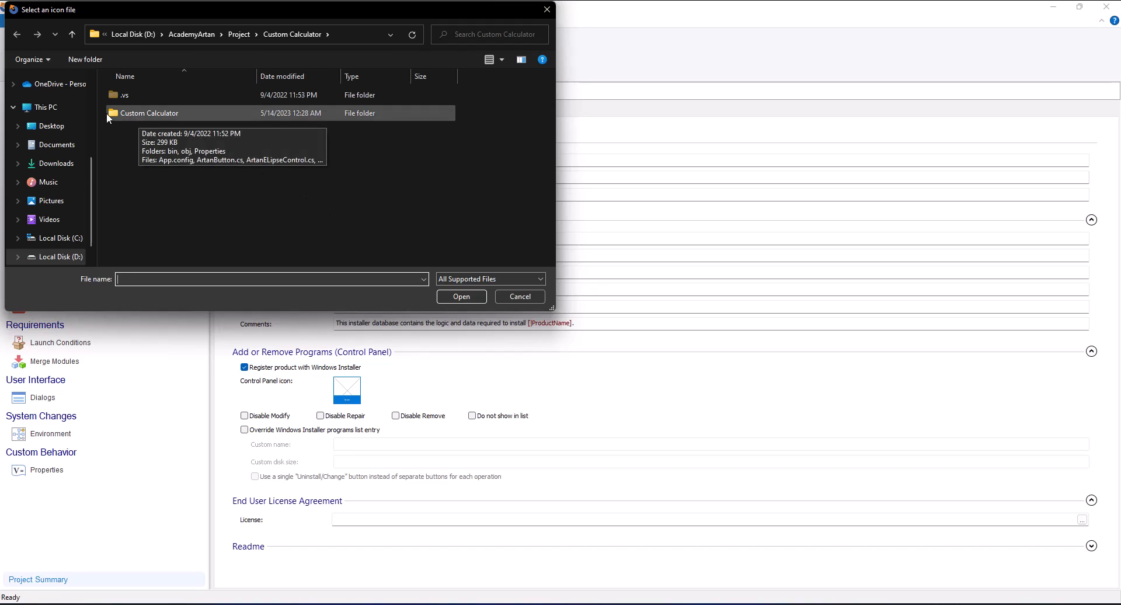
pyautogui.scroll(2, 57, 122)
pyautogui.click(56, 129)
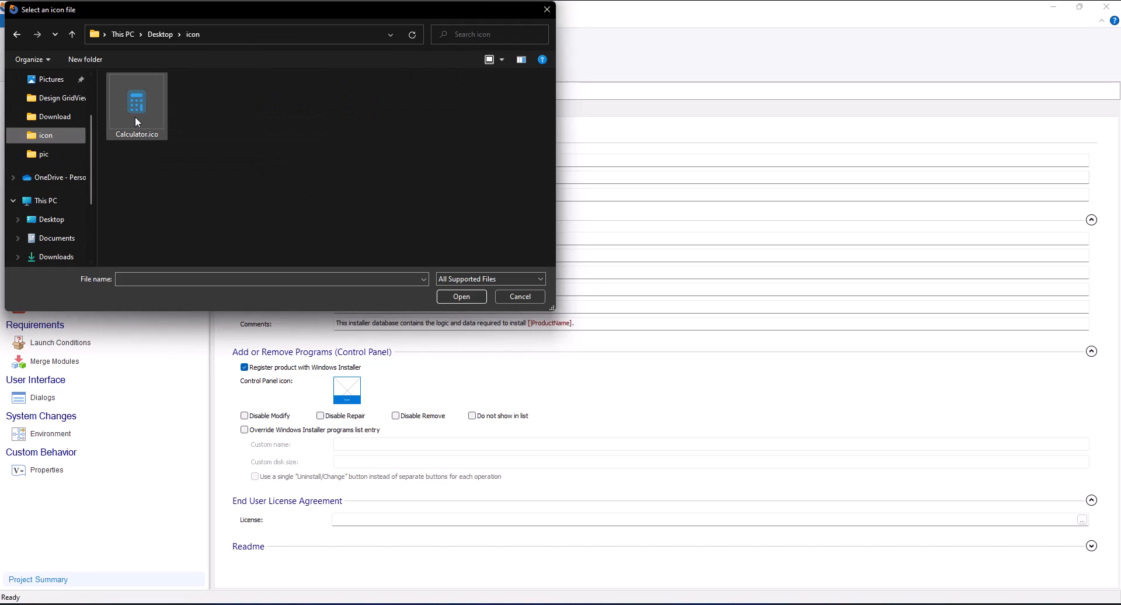
pyautogui.click(140, 111)
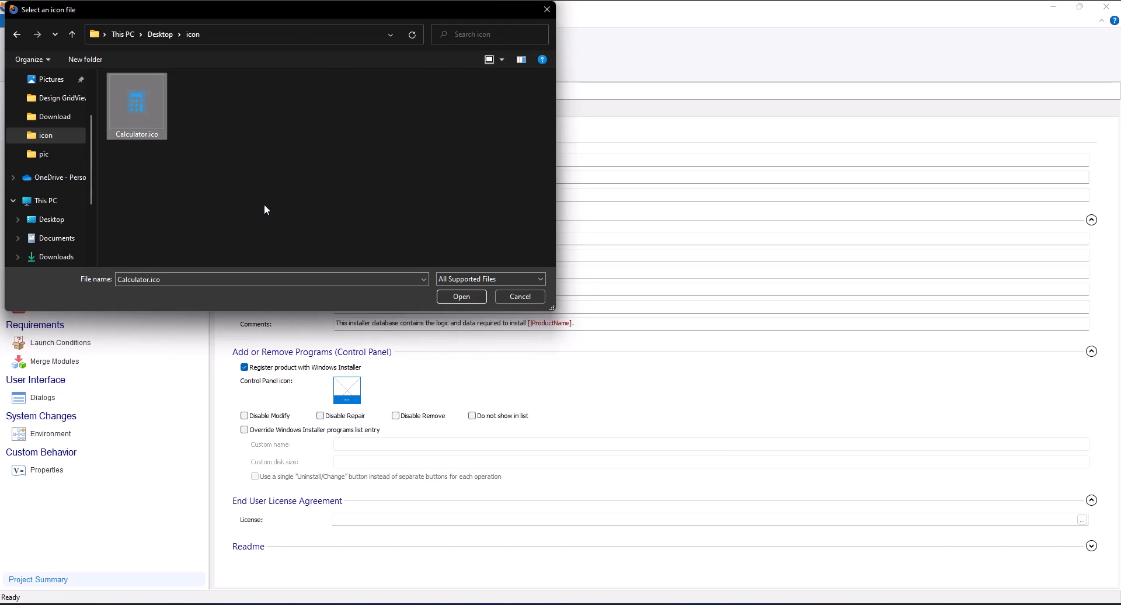
pyautogui.click(461, 296)
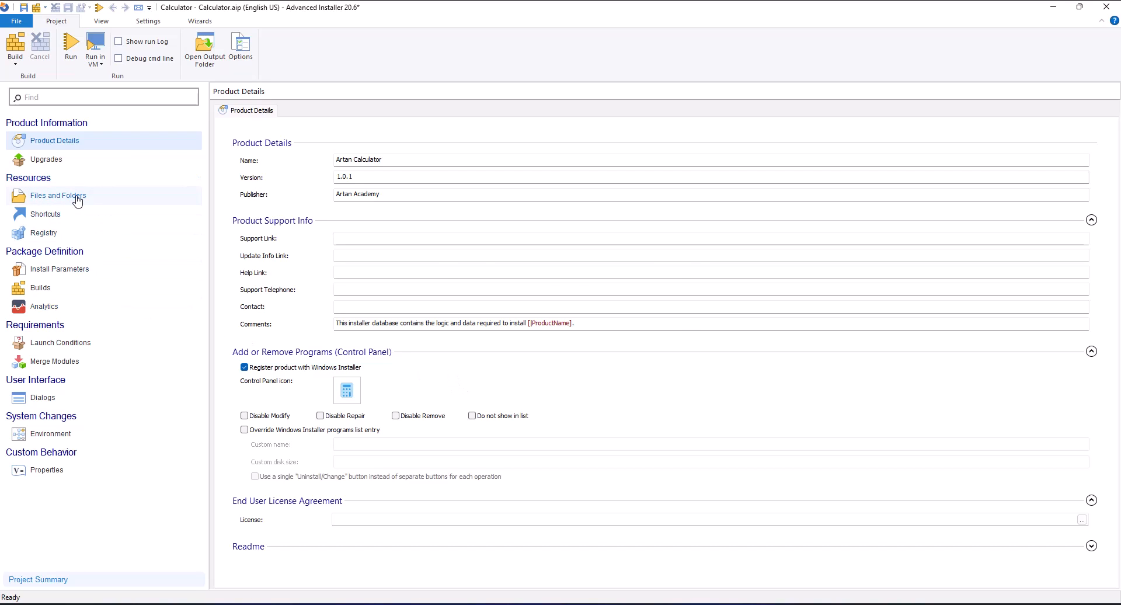
# Keep the existing product code and set the ArtanCalculator.exe shortcut icon in the Application Shortcut Folder to Calculator.ico.
pyautogui.click(77, 200)
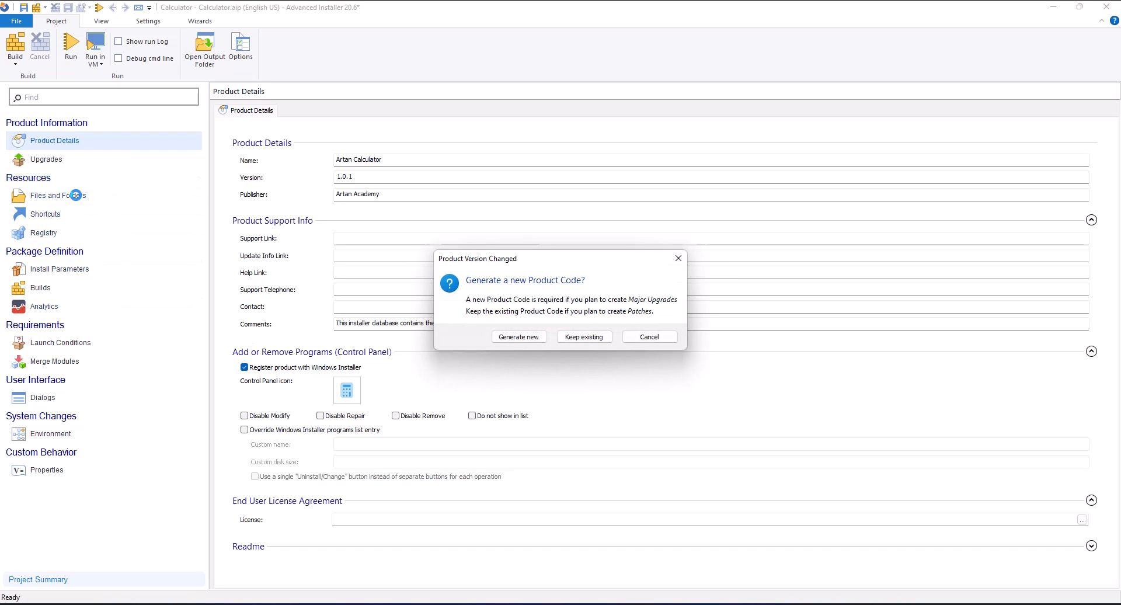
pyautogui.click(590, 337)
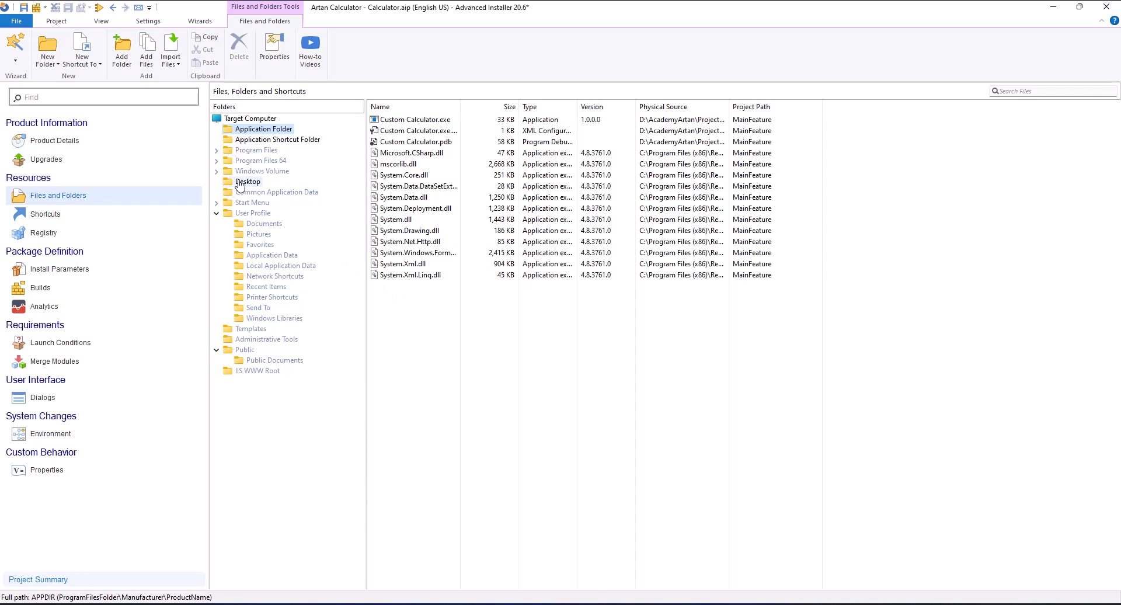
pyautogui.click(271, 139)
pyautogui.click(384, 124)
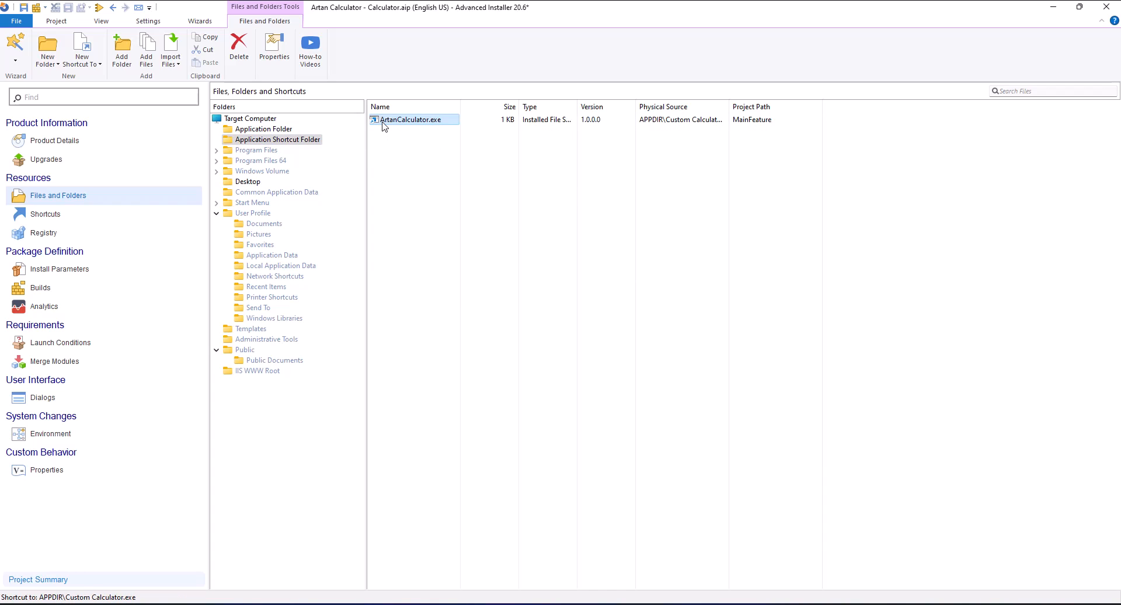
pyautogui.doubleClick(384, 121)
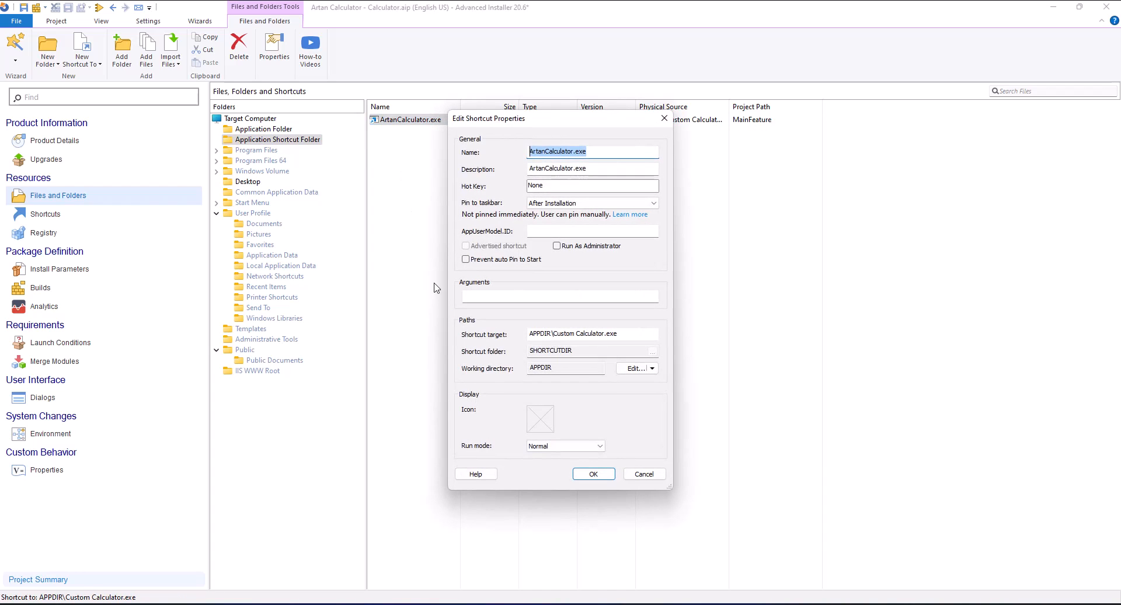
pyautogui.click(538, 420)
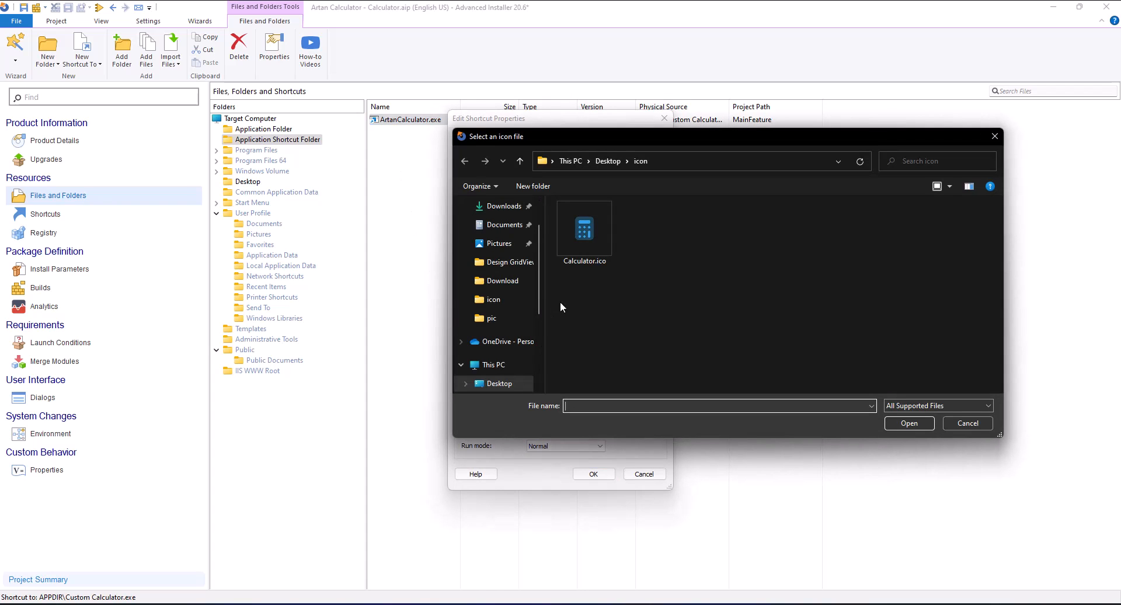
pyautogui.click(582, 240)
pyautogui.click(924, 426)
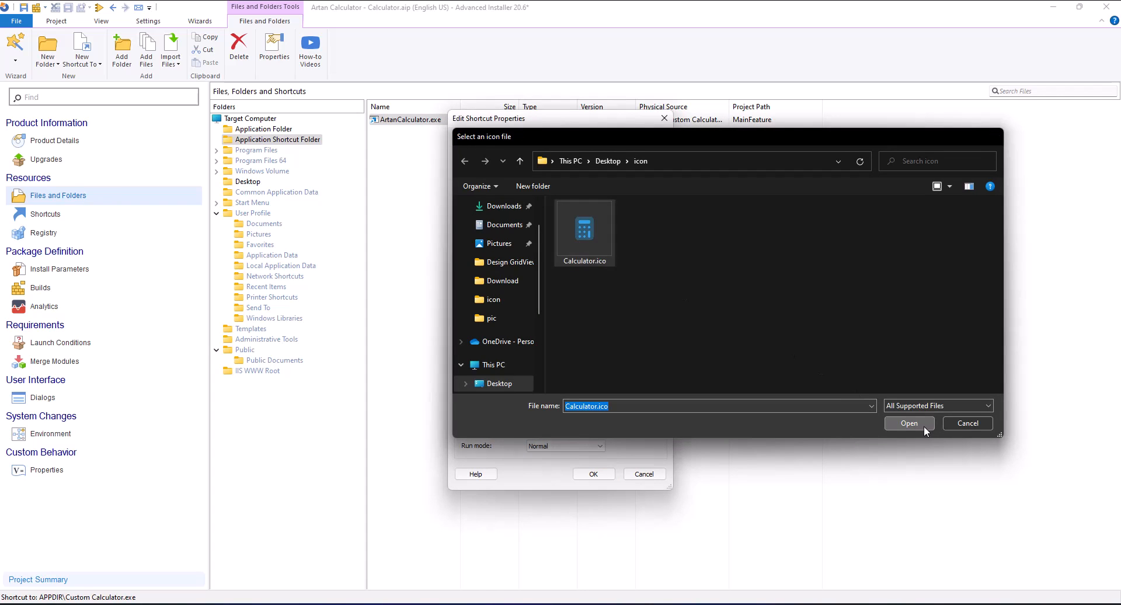
pyautogui.click(601, 477)
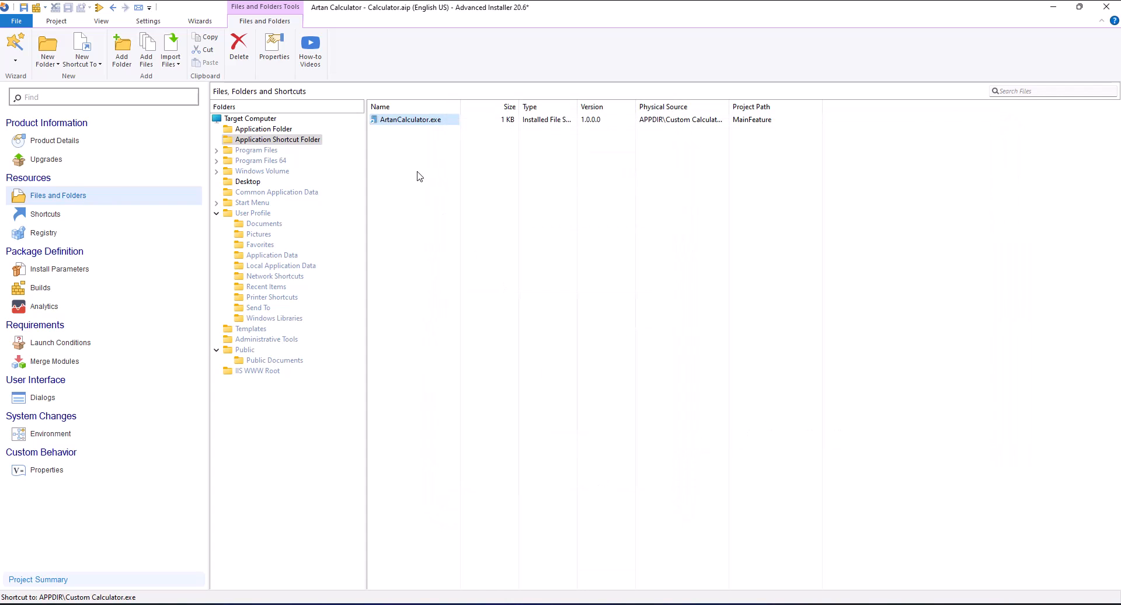
# Set the icon of the ArtanCalculator.exe shortcut in the target computer's Desktop folder to Calculator.ico.
pyautogui.click(246, 184)
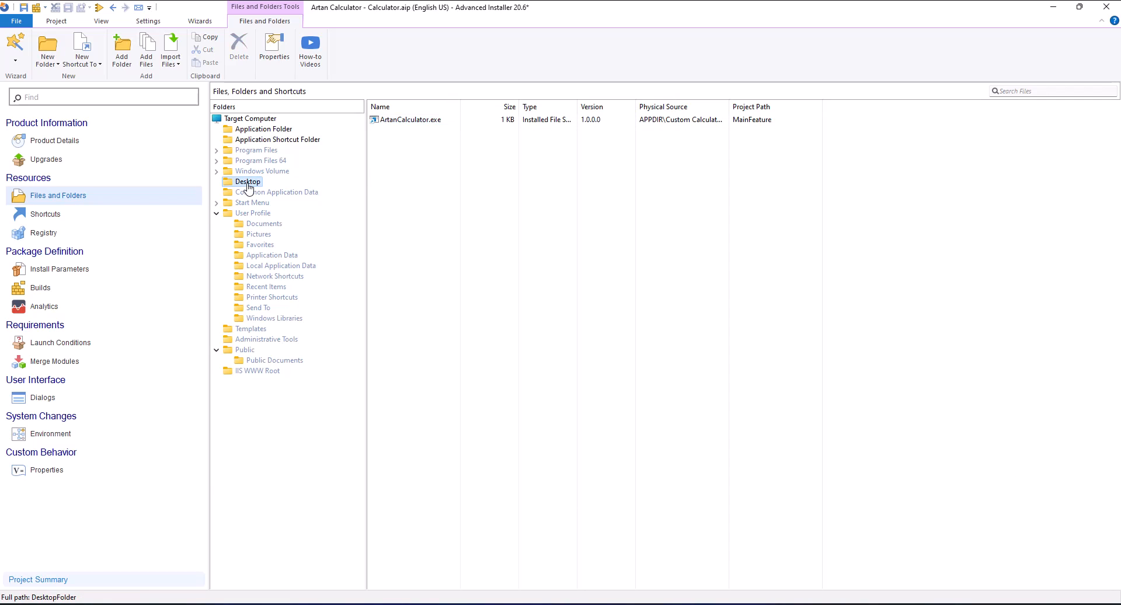
pyautogui.doubleClick(408, 120)
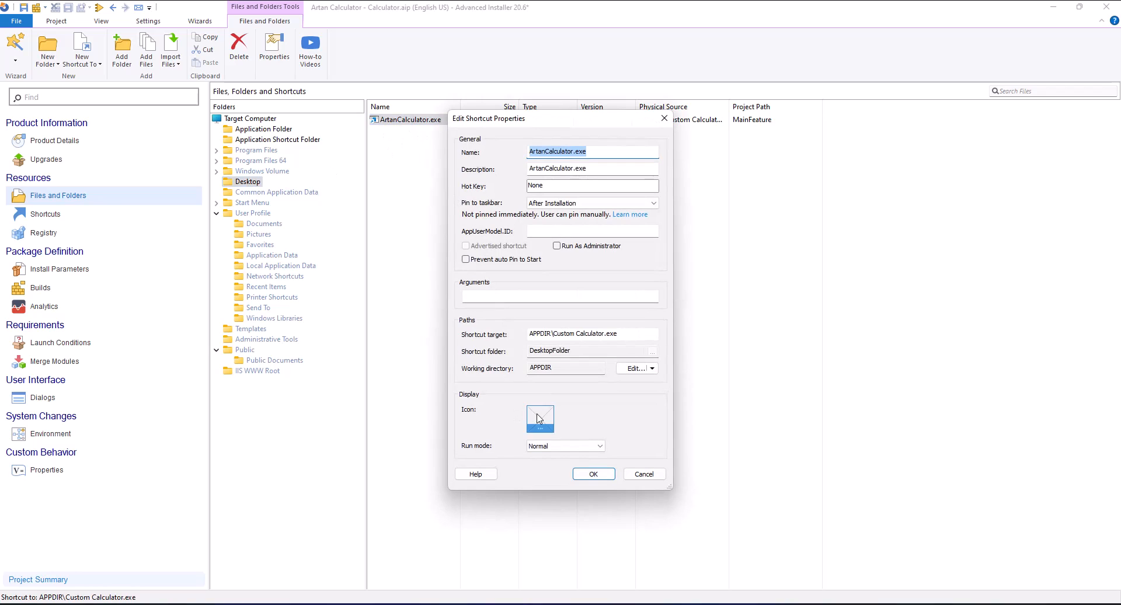
pyautogui.click(538, 418)
pyautogui.click(594, 236)
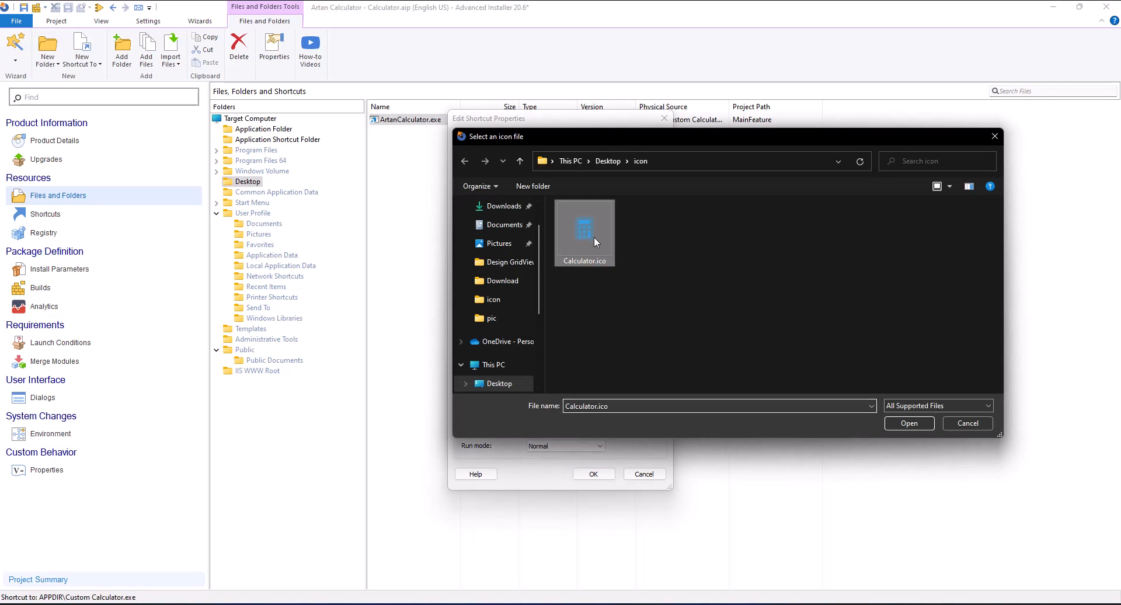
pyautogui.click(913, 422)
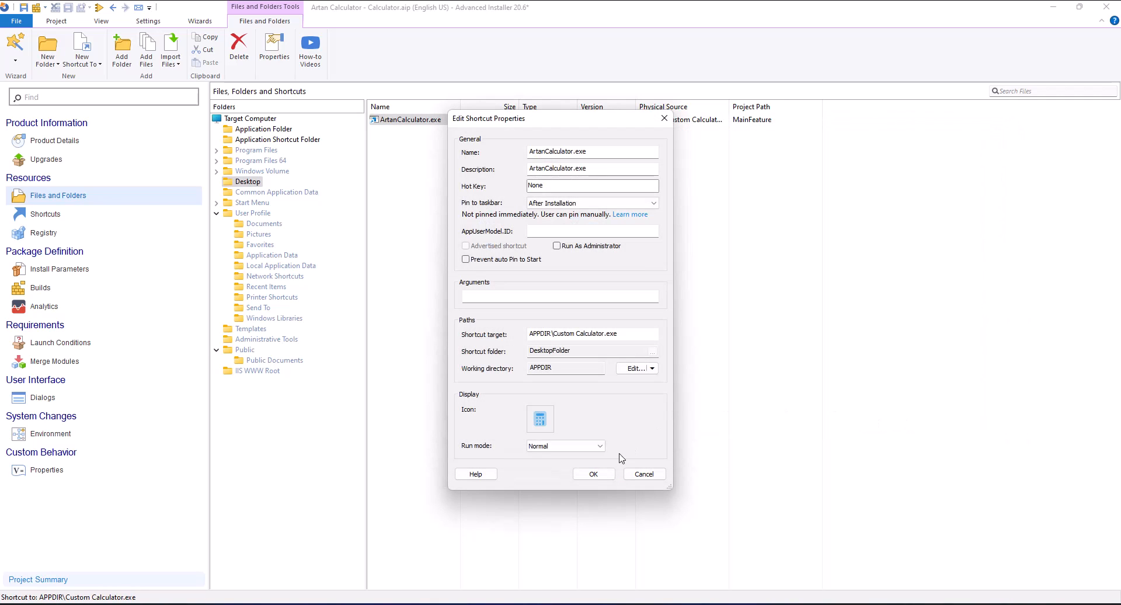
pyautogui.click(595, 474)
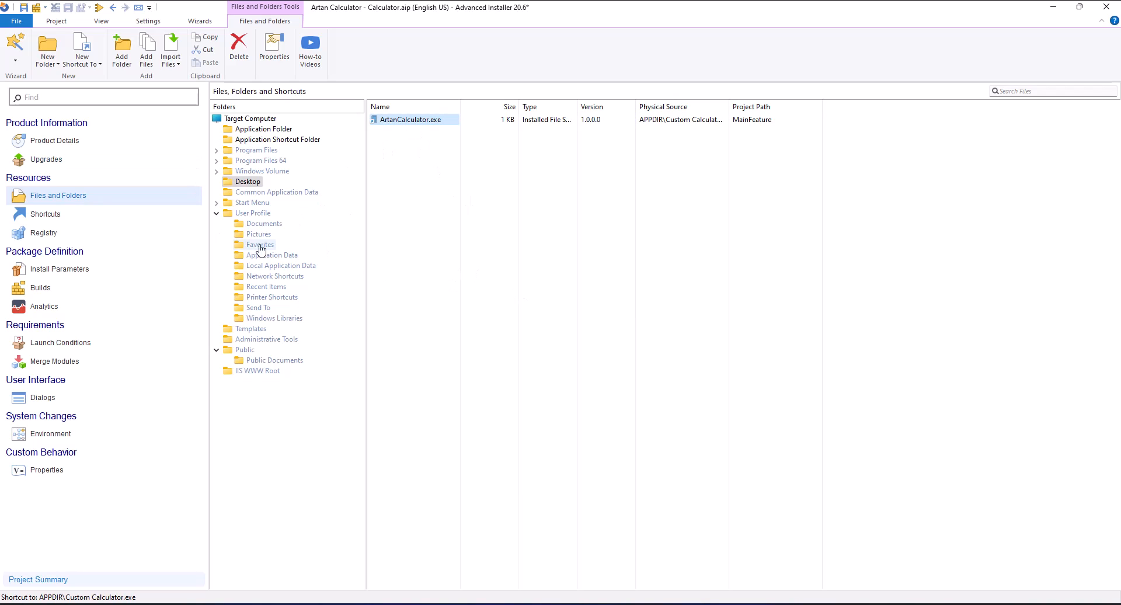
# Collapse the User Profile folder, display all files of the target computer and build the MSI package.
pyautogui.click(217, 213)
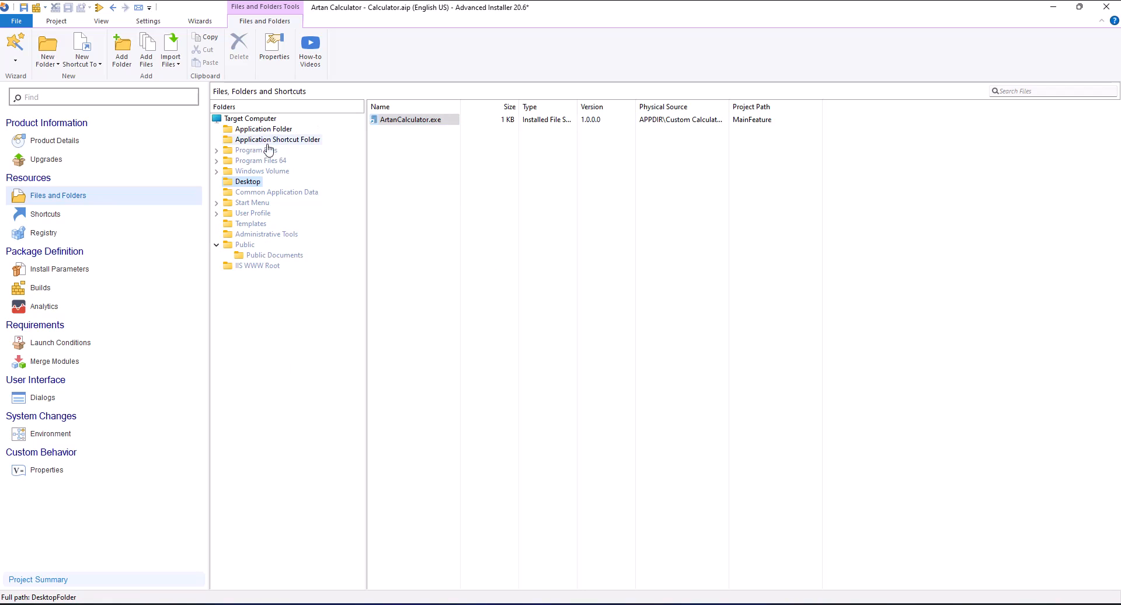
pyautogui.click(246, 120)
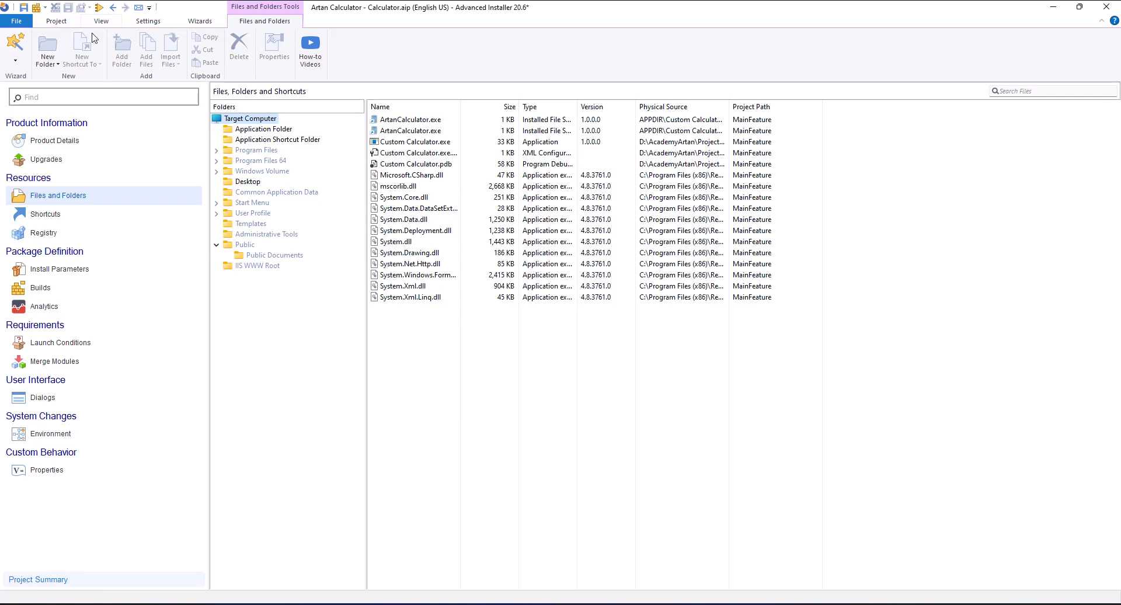
pyautogui.click(36, 8)
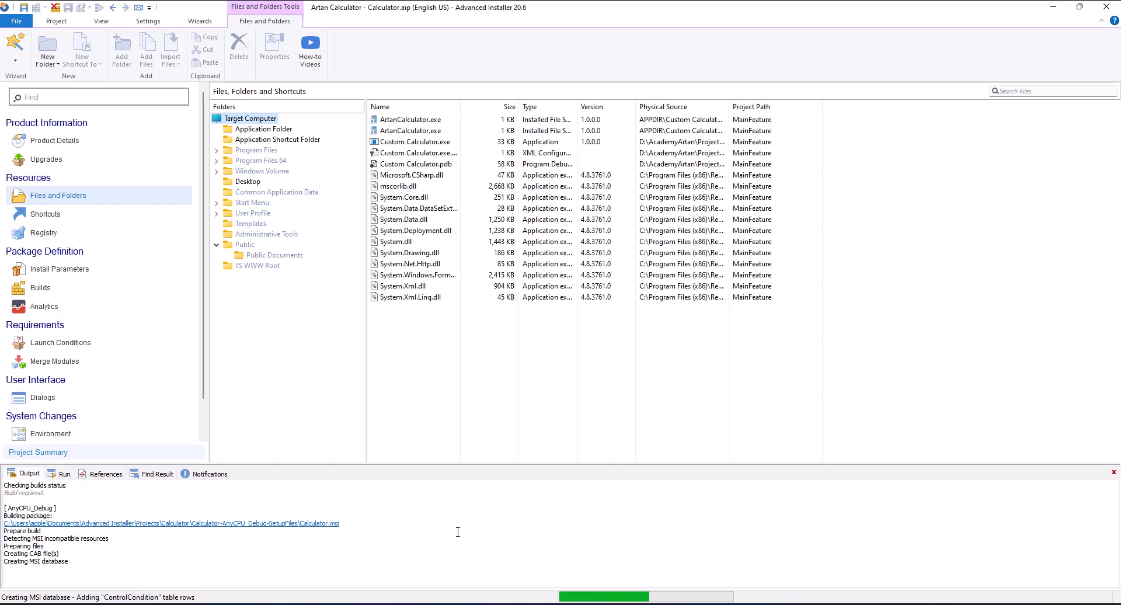
# Change the AnyCPU_Debug build's package type to Single EXE setup (resources inside), accepting the Professional edition evaluation.
pyautogui.click(68, 289)
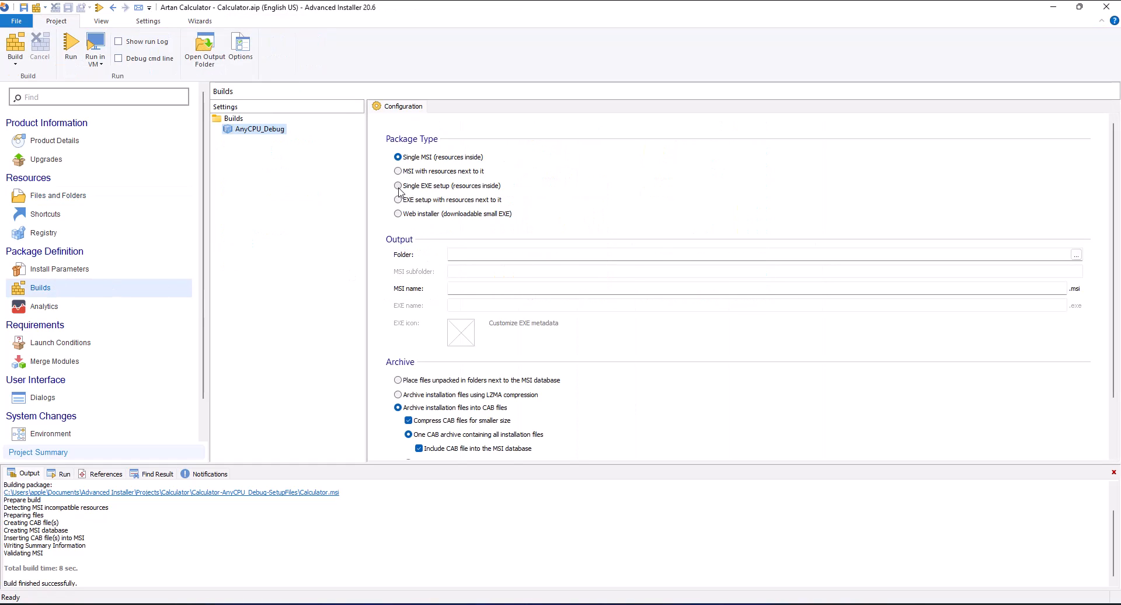
pyautogui.click(398, 187)
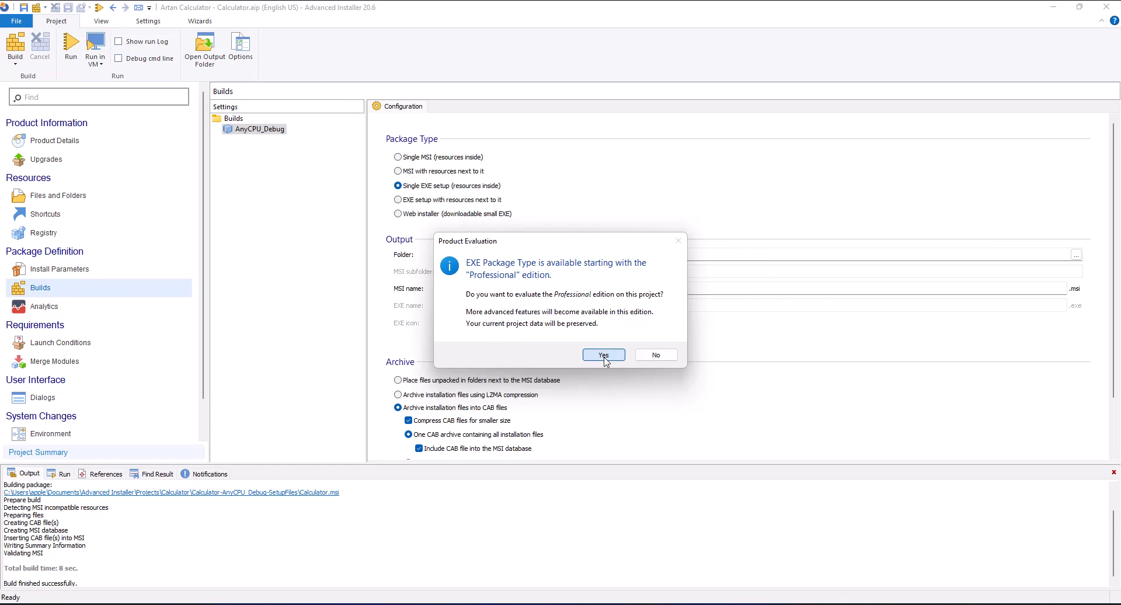
pyautogui.click(603, 356)
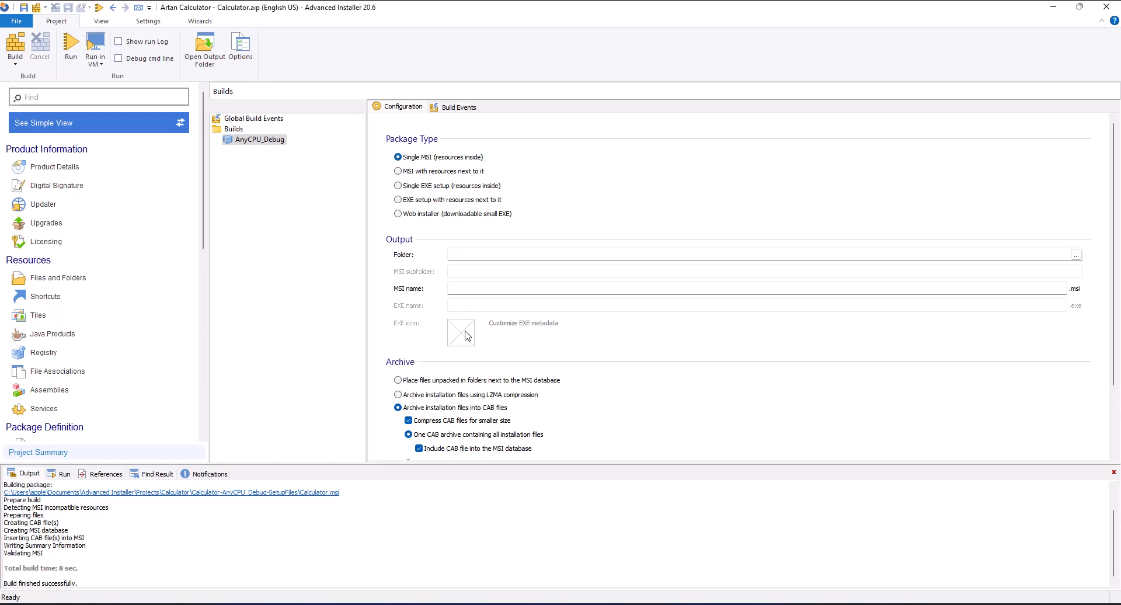
pyautogui.click(398, 185)
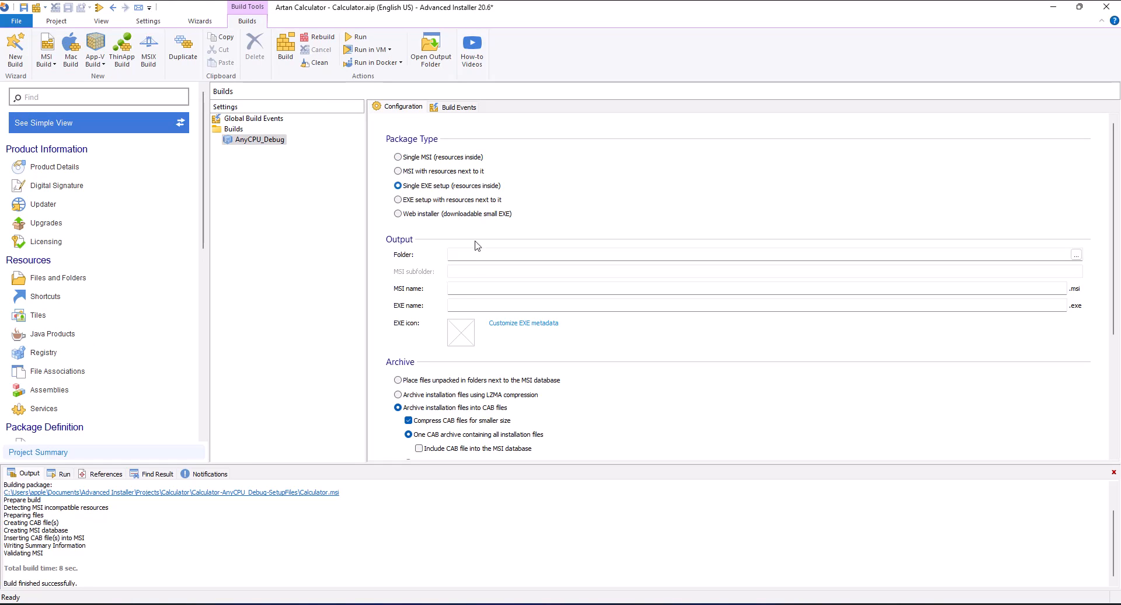
# Set the build's EXE icon to Calculator.ico from the Desktop's icon folder and its EXE name to ArtanCalculator.
pyautogui.click(468, 340)
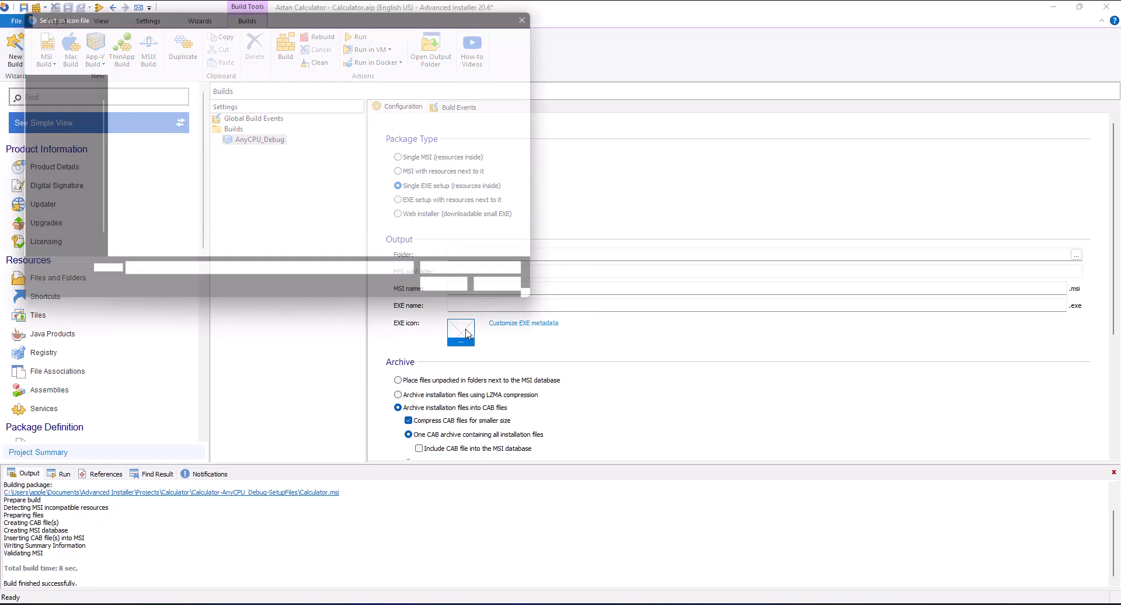
pyautogui.click(146, 107)
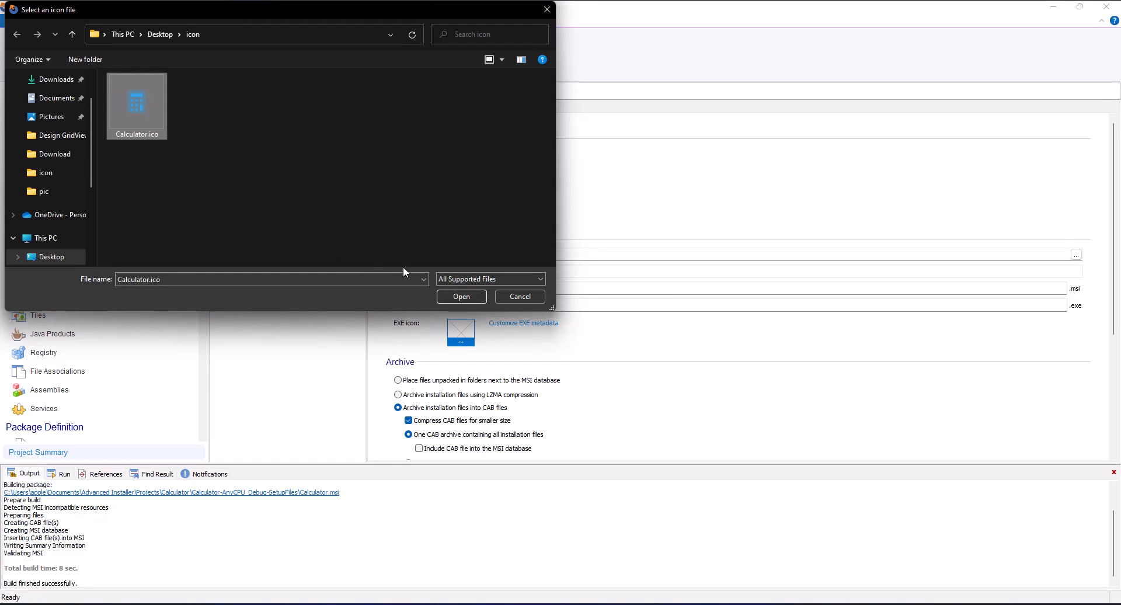
pyautogui.click(462, 296)
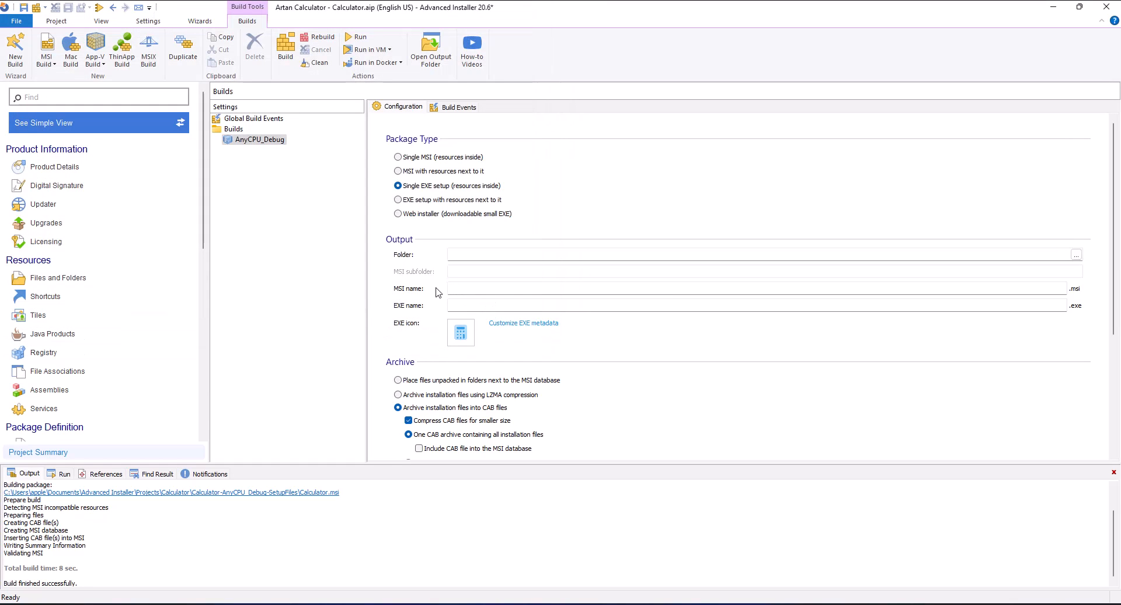
pyautogui.click(468, 307)
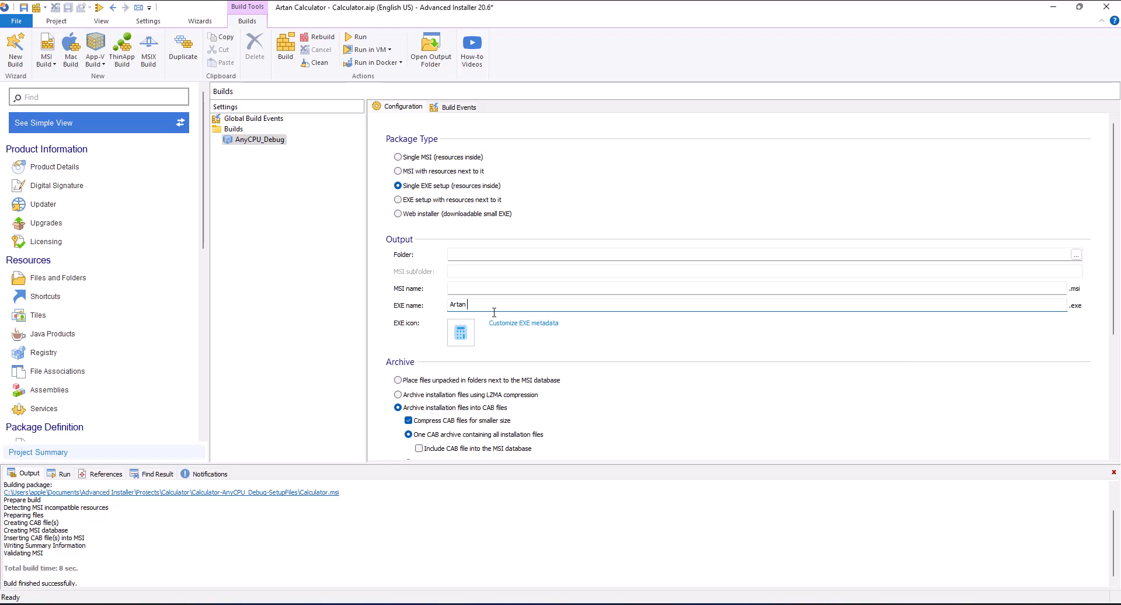
pyautogui.write('Calculator')
pyautogui.press('BackSpace')
# Review the build's archive options and the EXE metadata fields without editing them.
pyautogui.scroll(-1, 647, 399)
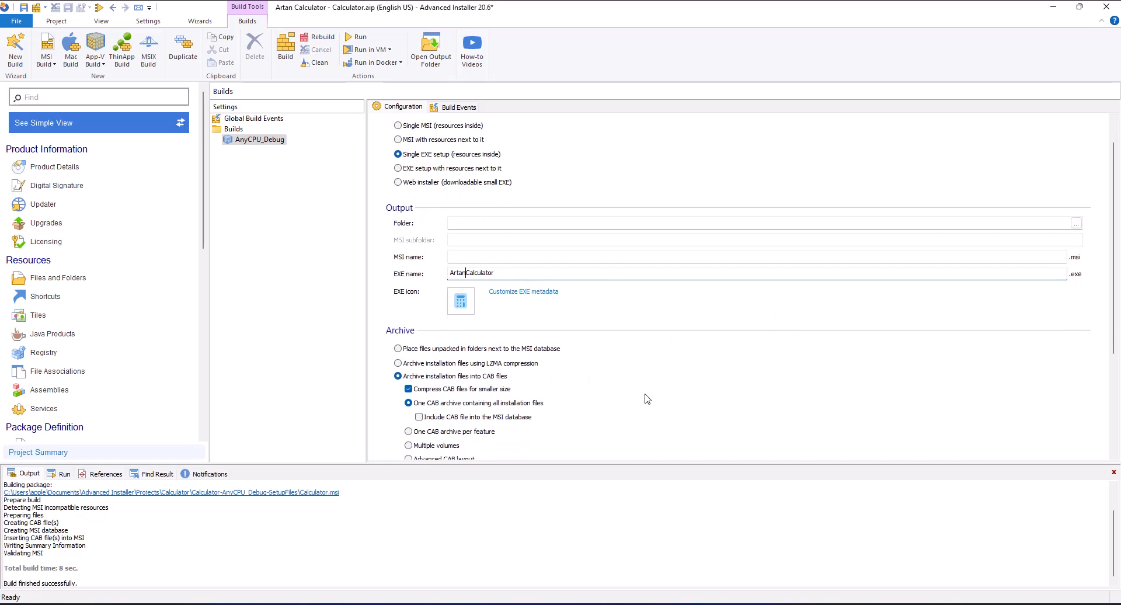
pyautogui.scroll(-2, 647, 399)
pyautogui.scroll(1, 647, 399)
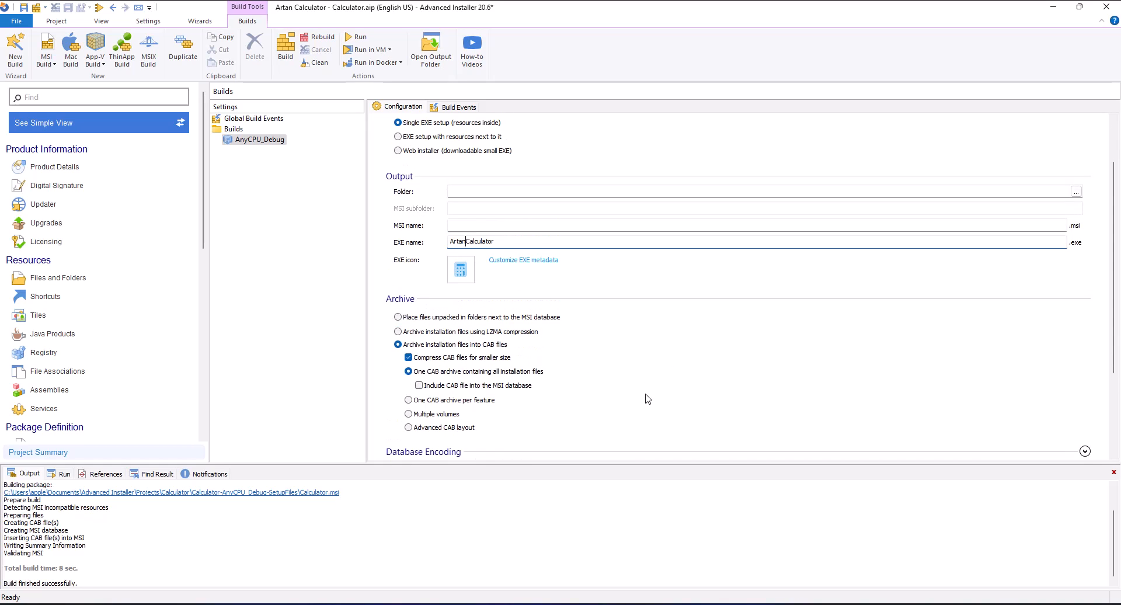
pyautogui.scroll(2, 648, 398)
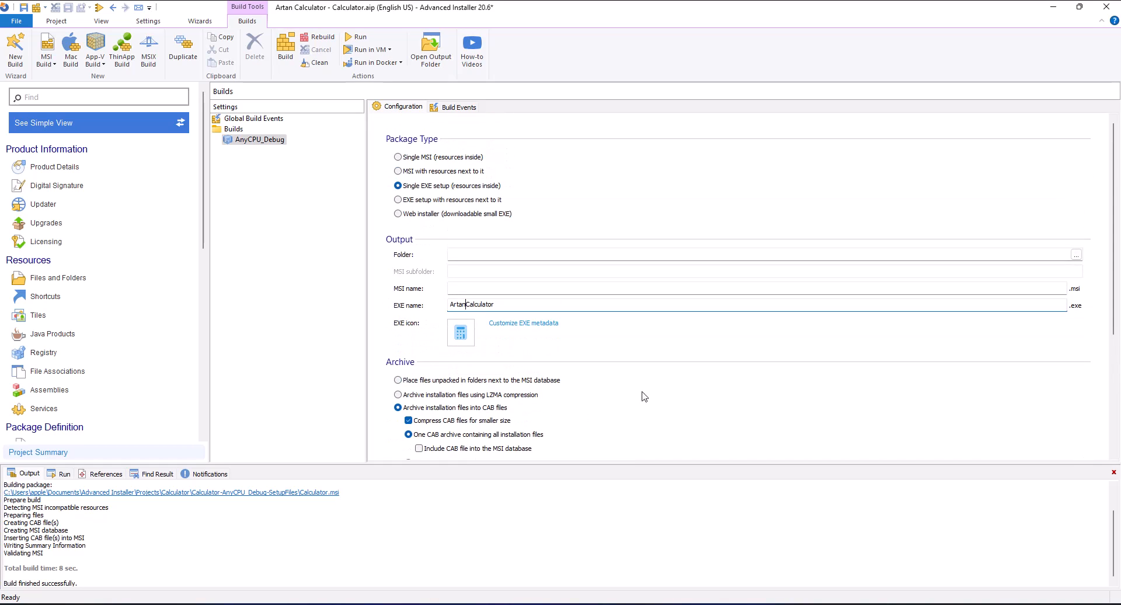
pyautogui.click(530, 330)
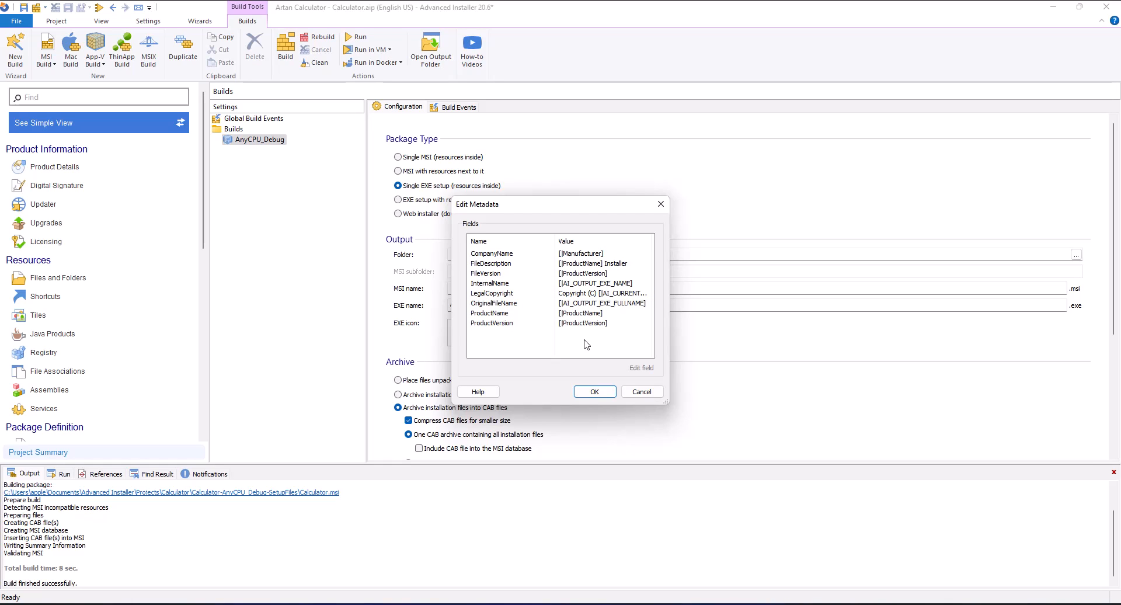
pyautogui.click(594, 392)
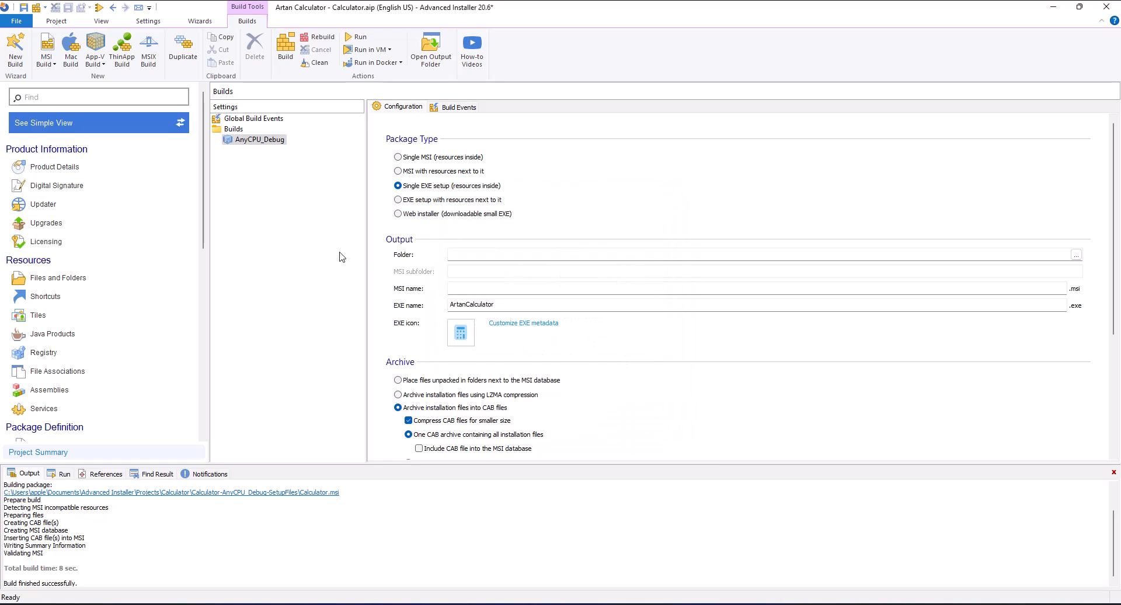
# Build and run the EXE setup, and minimize Advanced Installer to reveal the setup wizard.
pyautogui.click(360, 40)
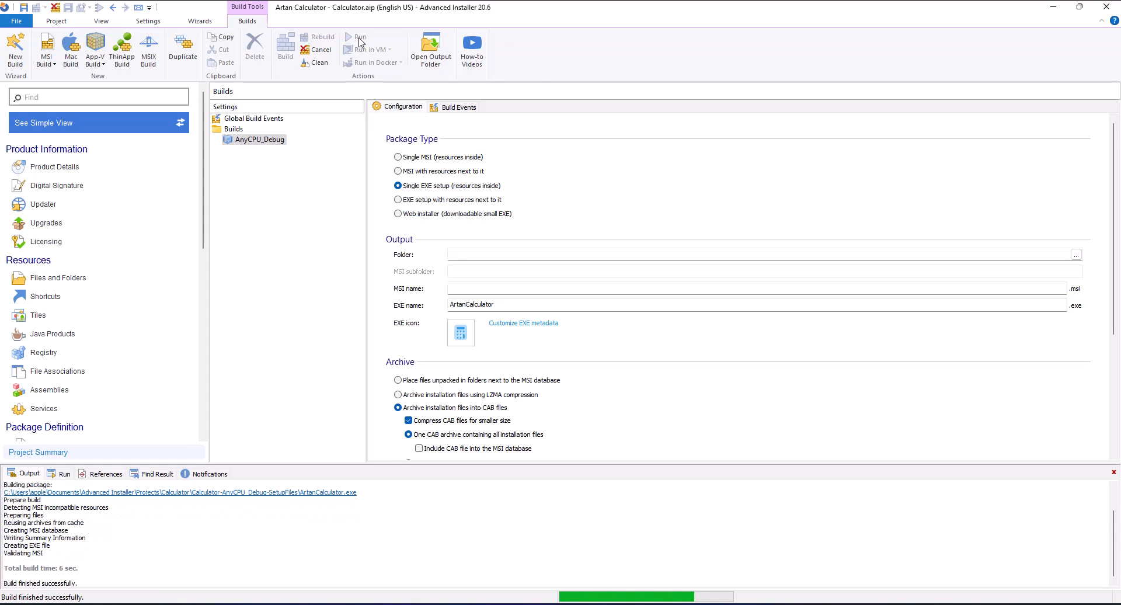
pyautogui.click(359, 38)
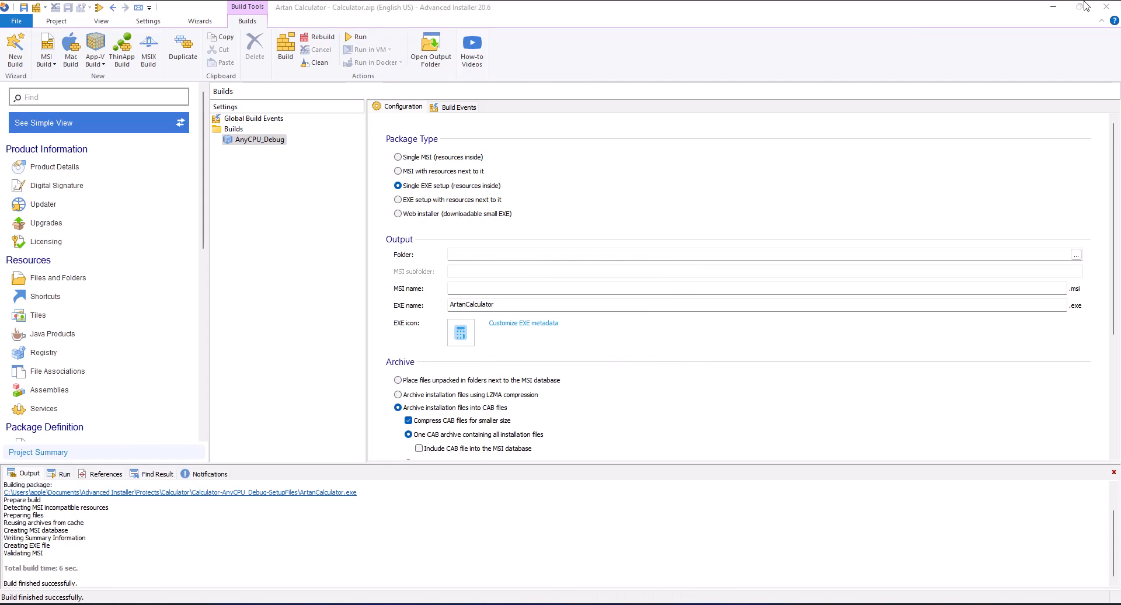
pyautogui.click(1055, 11)
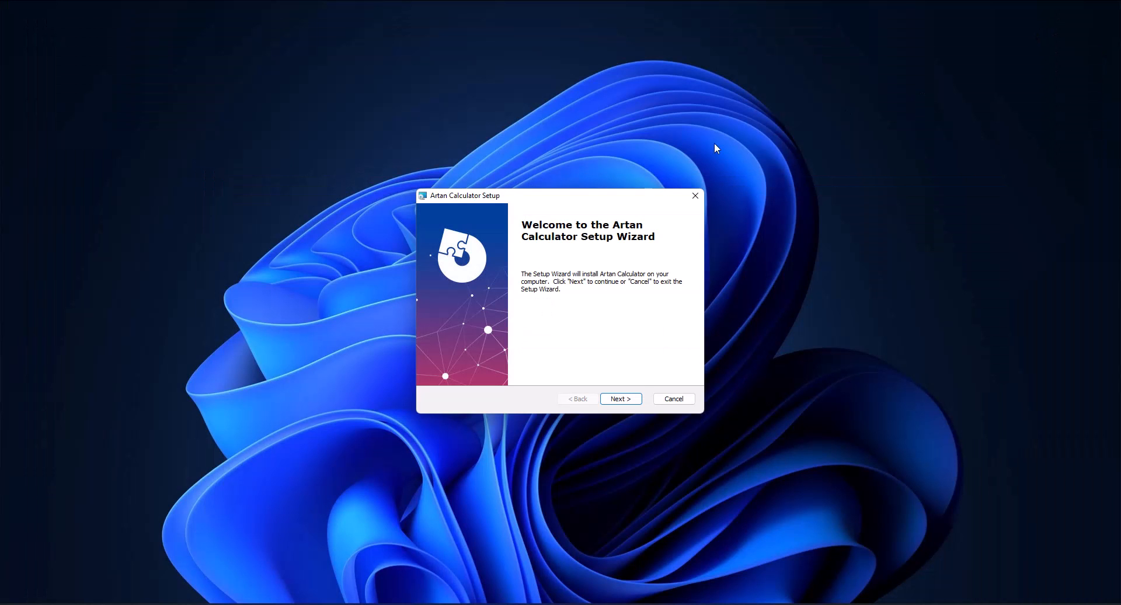
# Install Artan Calculator in the default folder and finish the setup wizard.
pyautogui.click(636, 403)
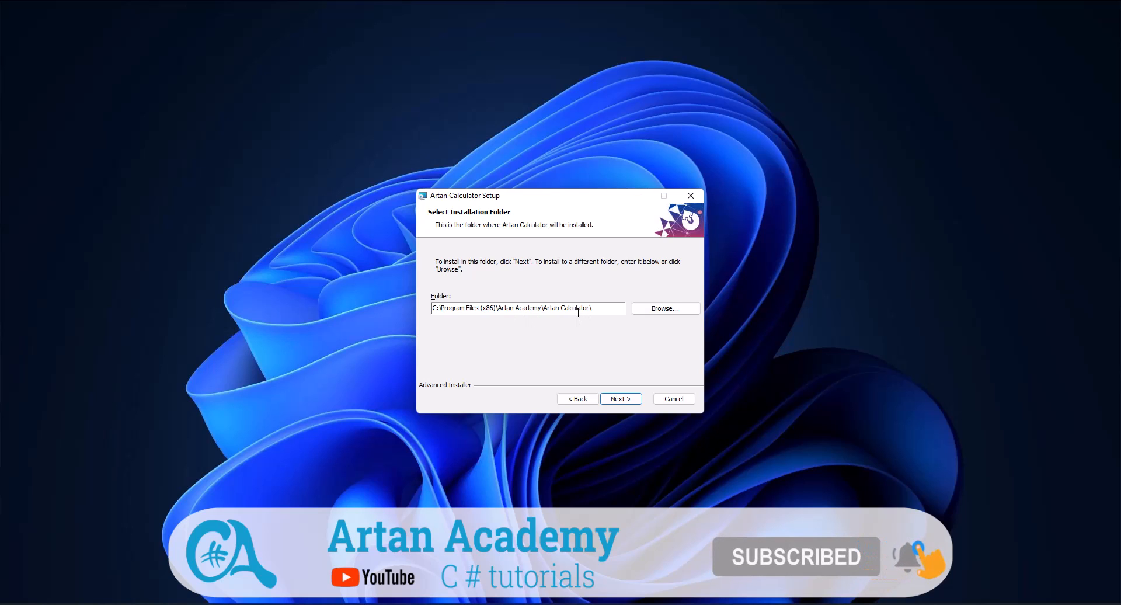
pyautogui.click(638, 401)
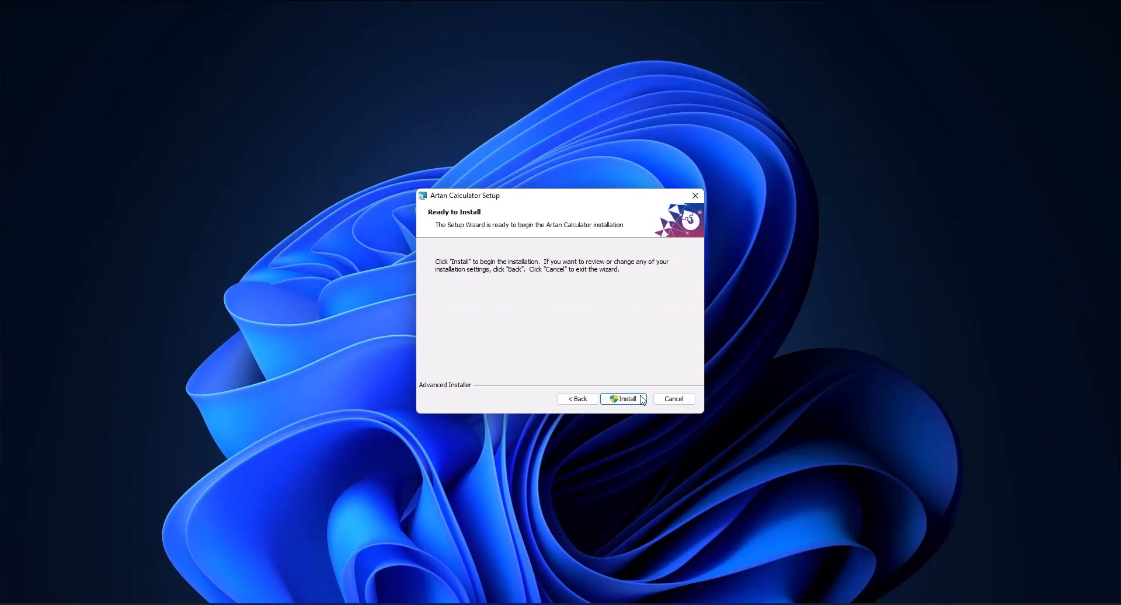
pyautogui.click(638, 400)
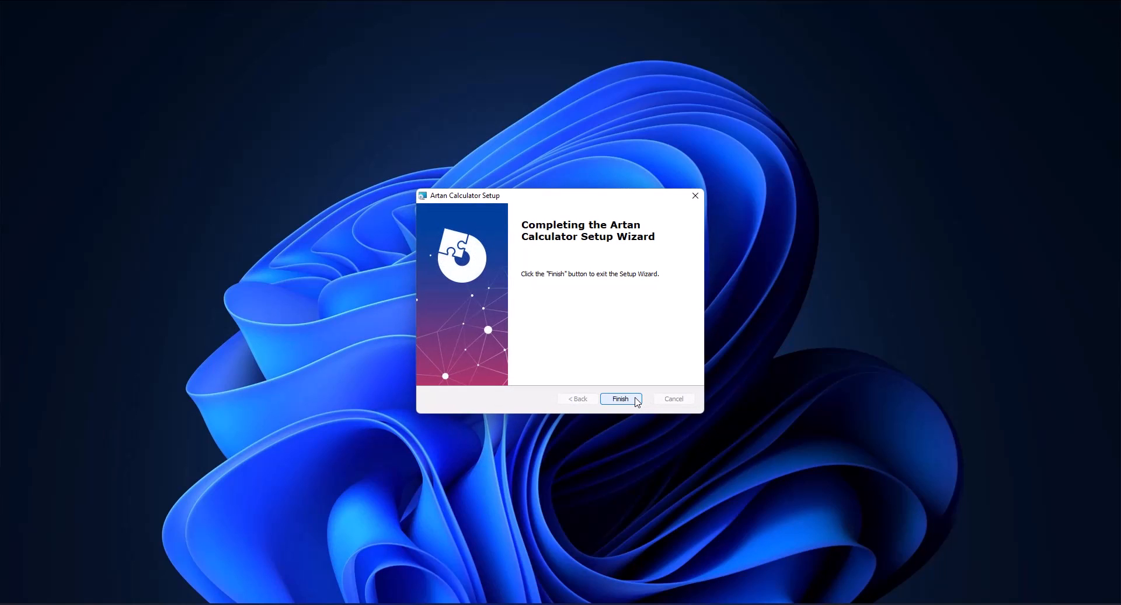
pyautogui.click(637, 400)
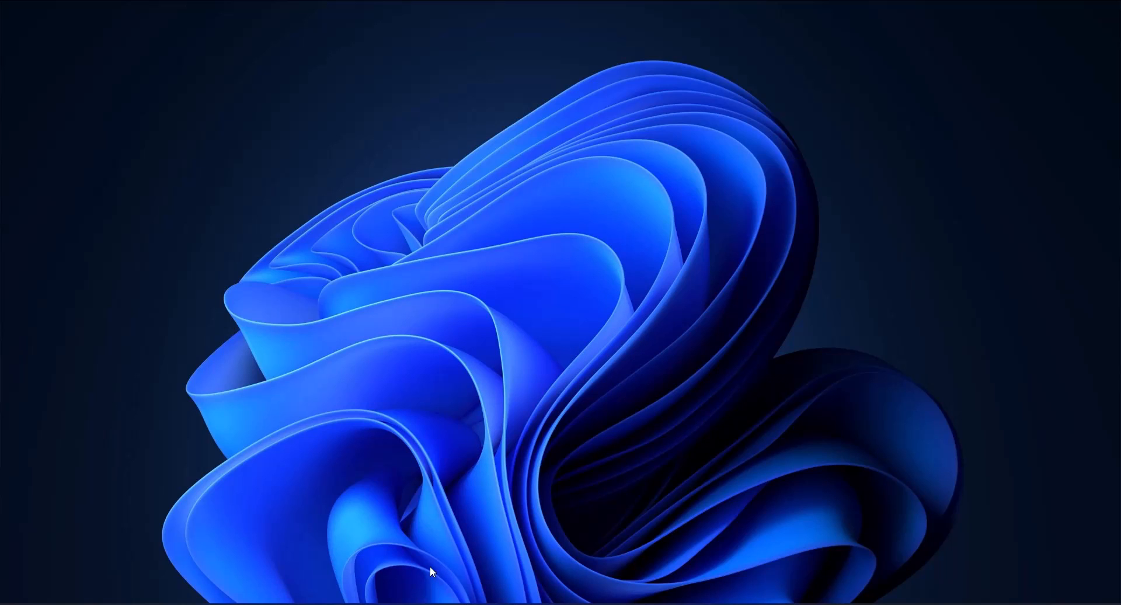
# Search Windows for the installed ArtanCalculator.exe and launch the best-match app.
pyautogui.press('super')
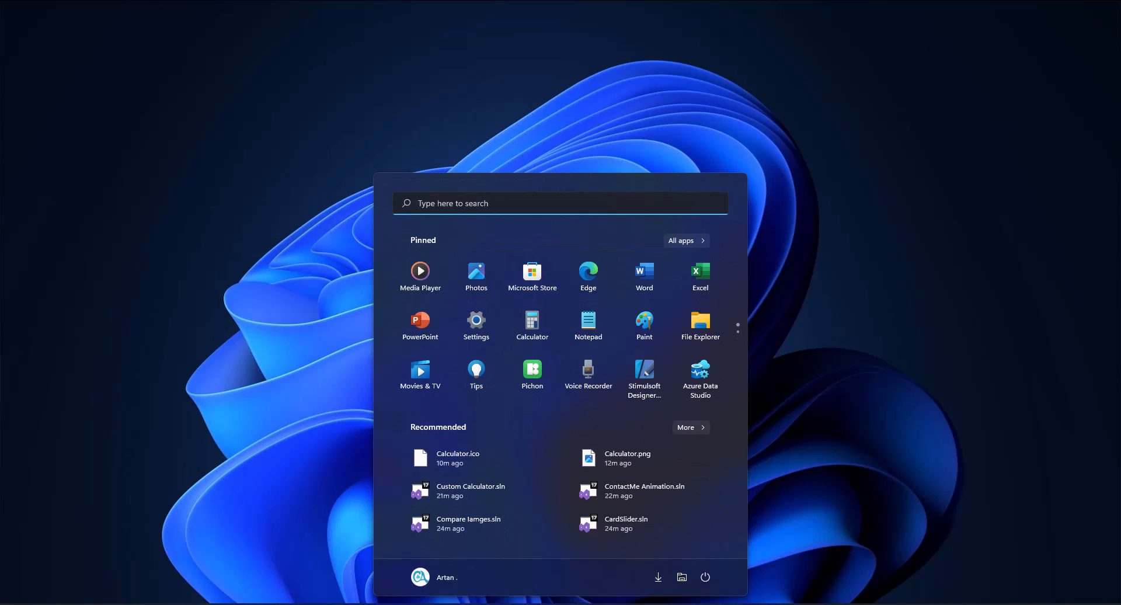
pyautogui.click(540, 204)
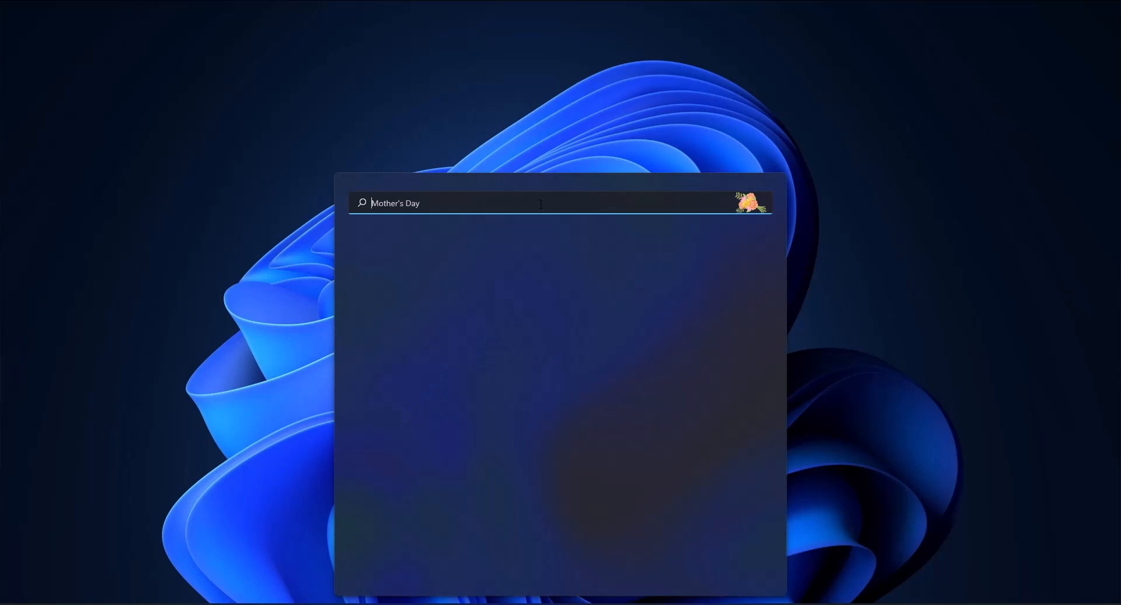
pyautogui.write('artanCalculator.exe')
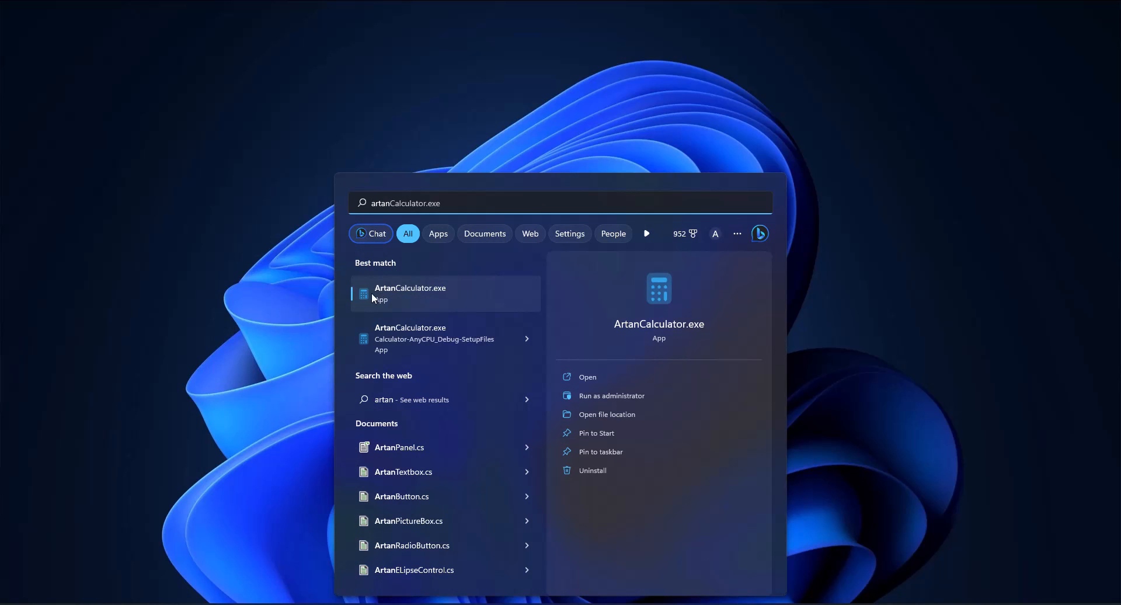
pyautogui.click(426, 295)
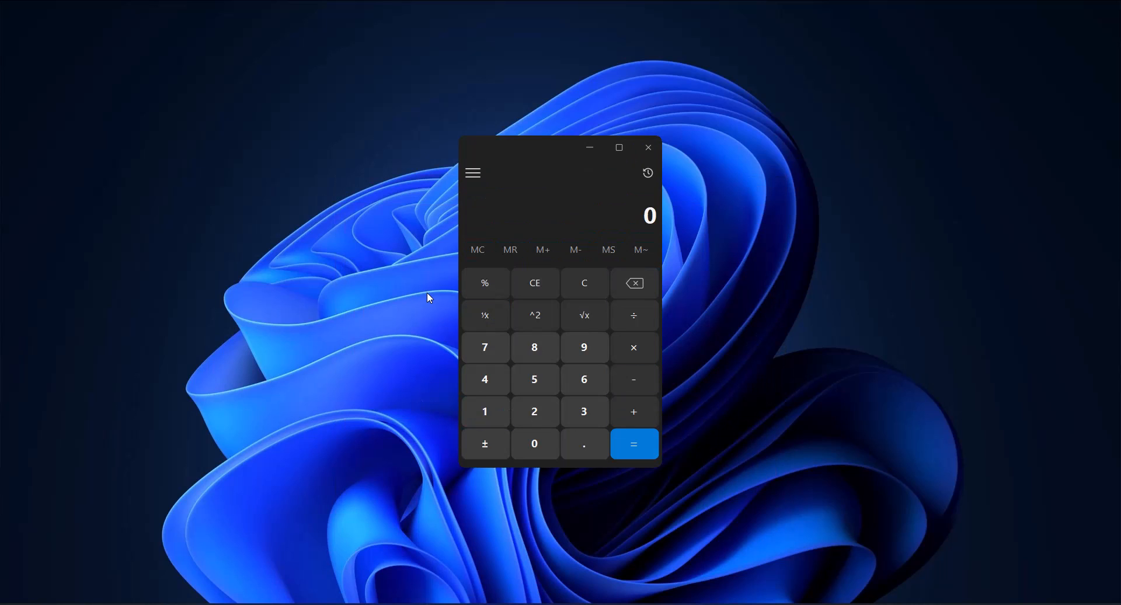
# Test the calculator by computing 9 × 5 and subtracting 40 from the result, and close it.
pyautogui.click(589, 346)
pyautogui.click(628, 345)
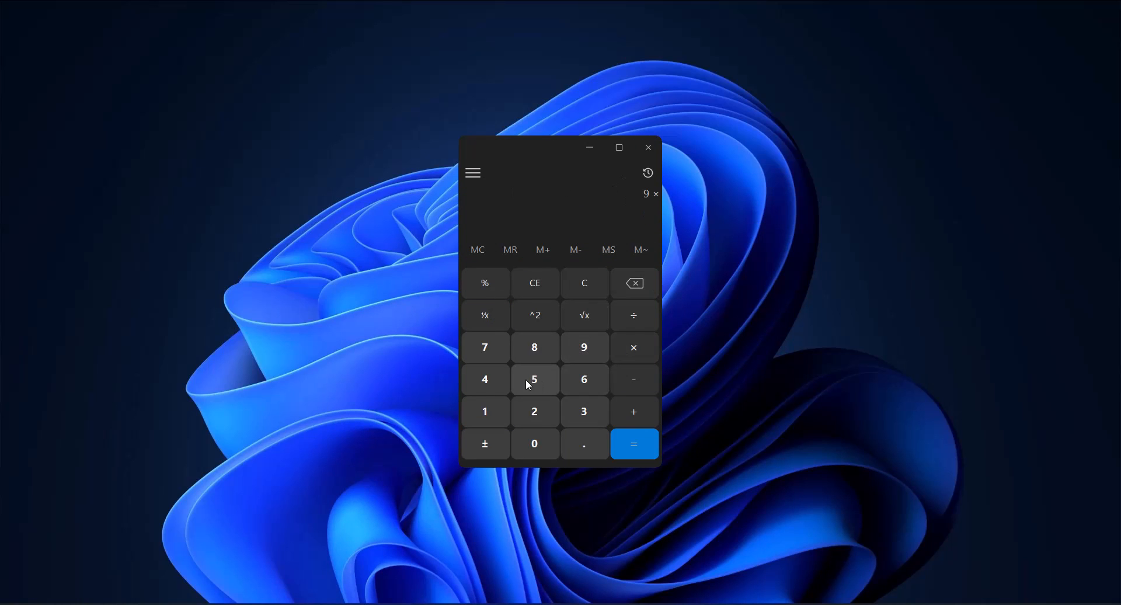
pyautogui.click(534, 381)
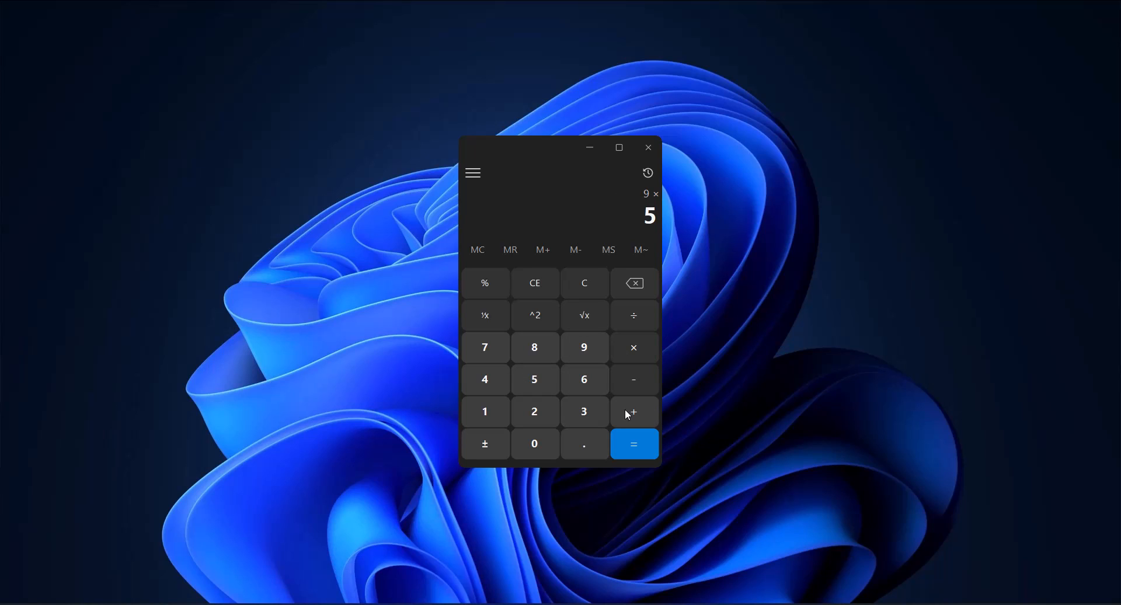
pyautogui.click(638, 445)
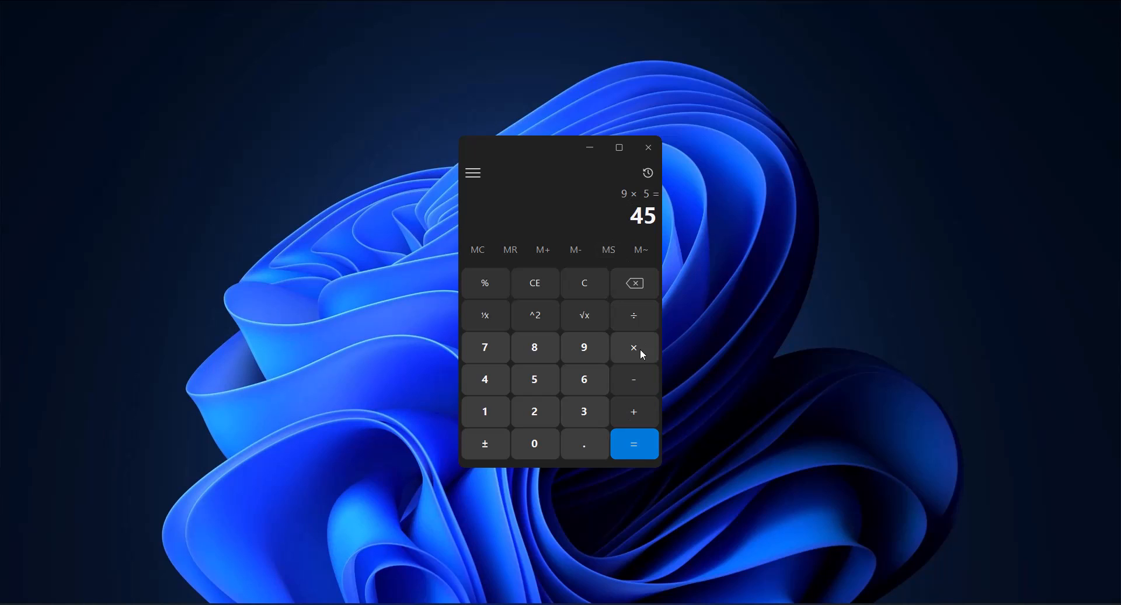
pyautogui.click(641, 386)
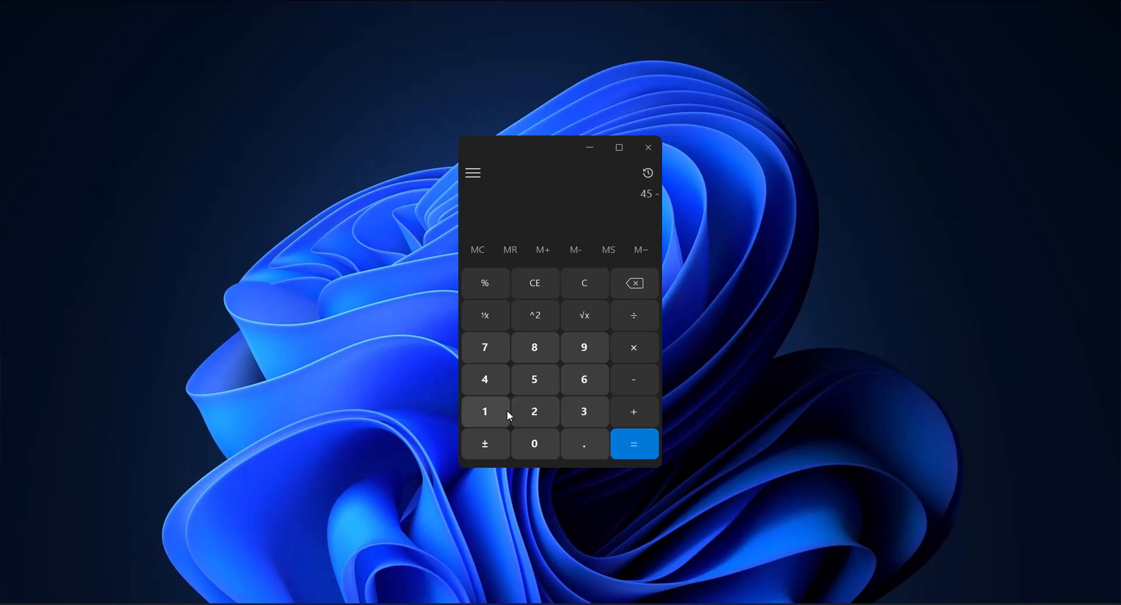
pyautogui.click(489, 378)
pyautogui.click(535, 438)
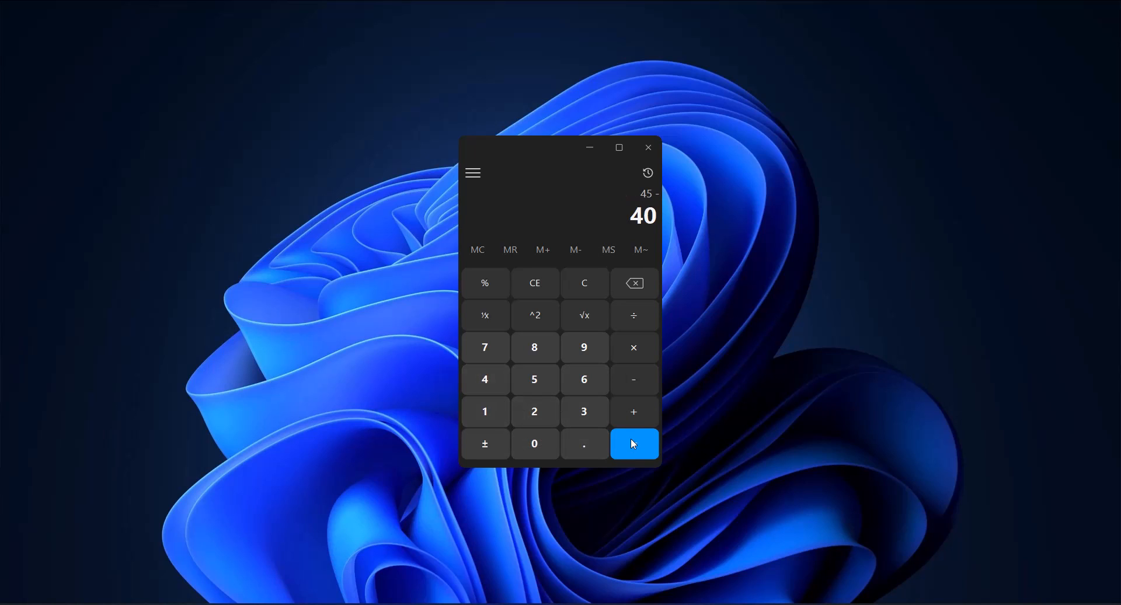
pyautogui.click(630, 438)
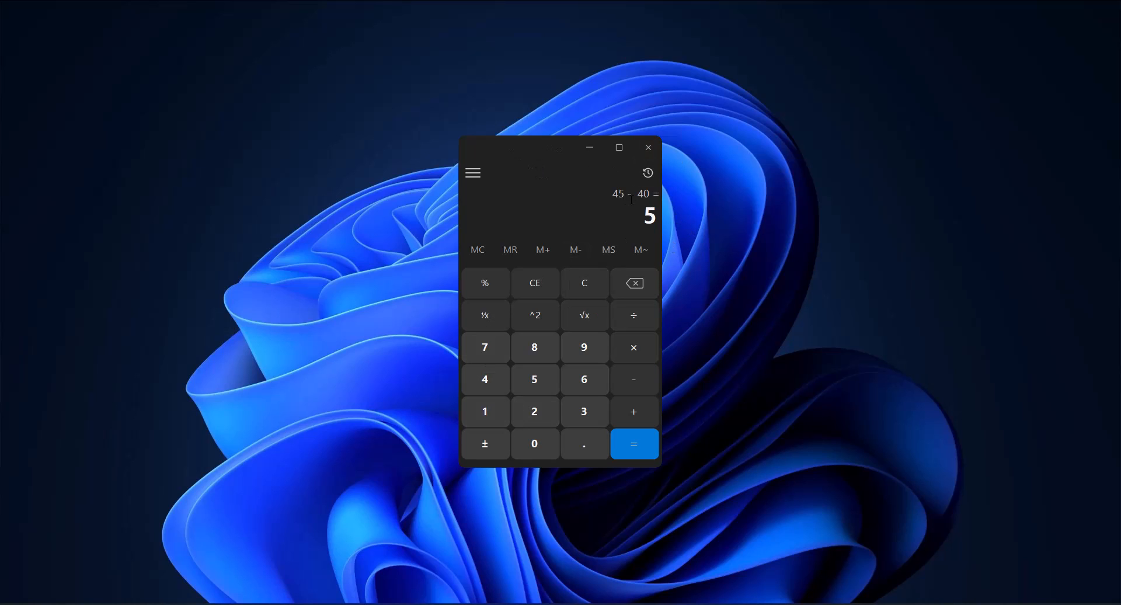
pyautogui.click(645, 149)
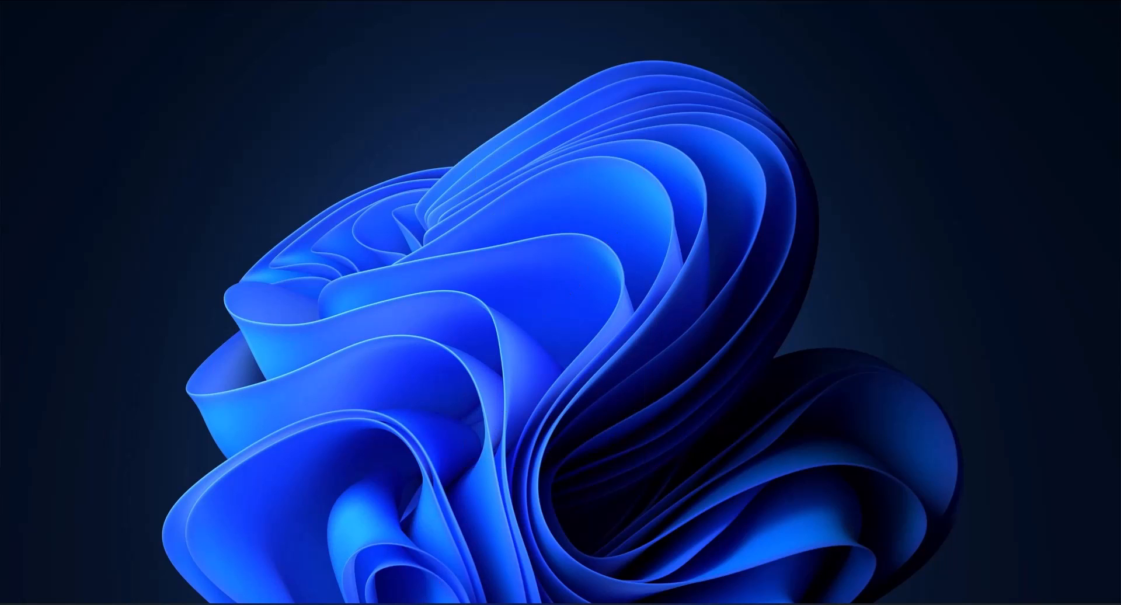
# Find ArtanCalculator.exe in the Windows list of all installed apps and launch it from there.
pyautogui.press('super')
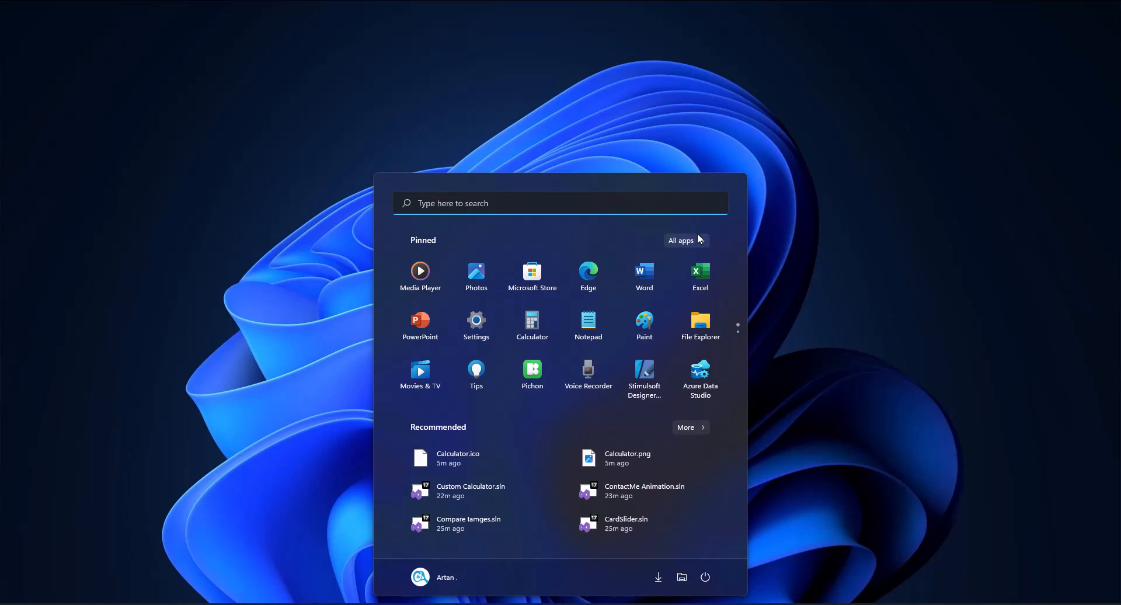
pyautogui.click(695, 241)
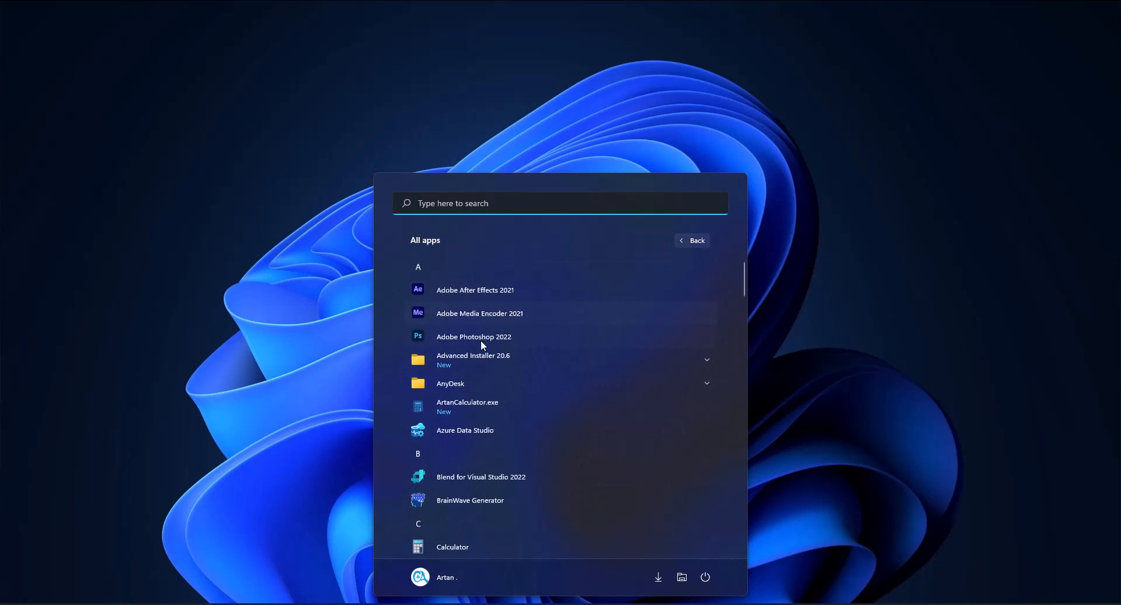
pyautogui.scroll(-3, 481, 362)
pyautogui.scroll(3, 479, 376)
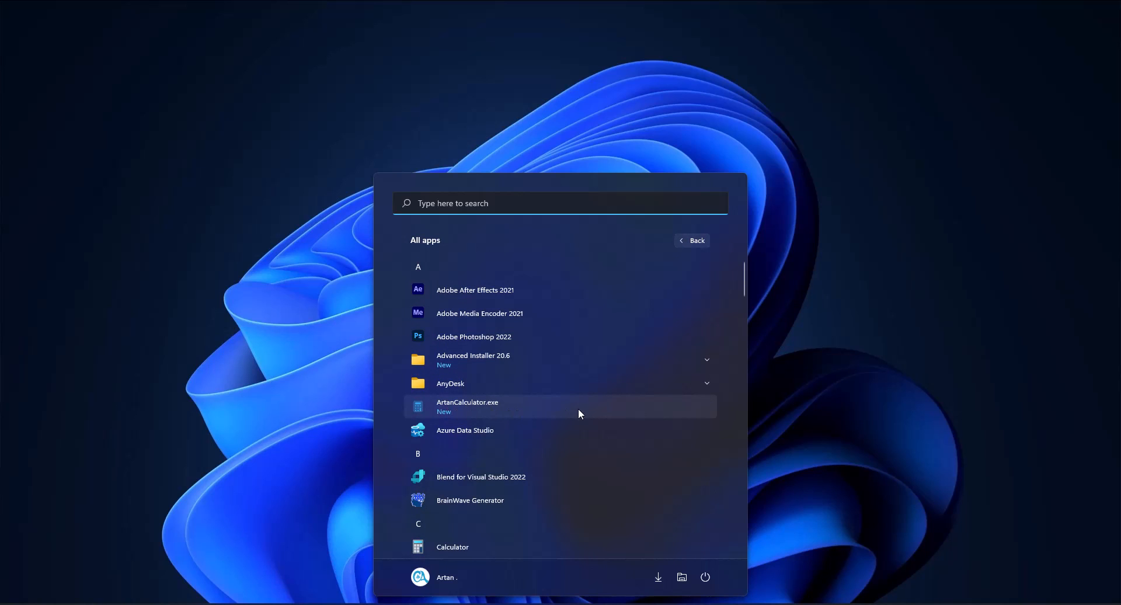
pyautogui.click(477, 409)
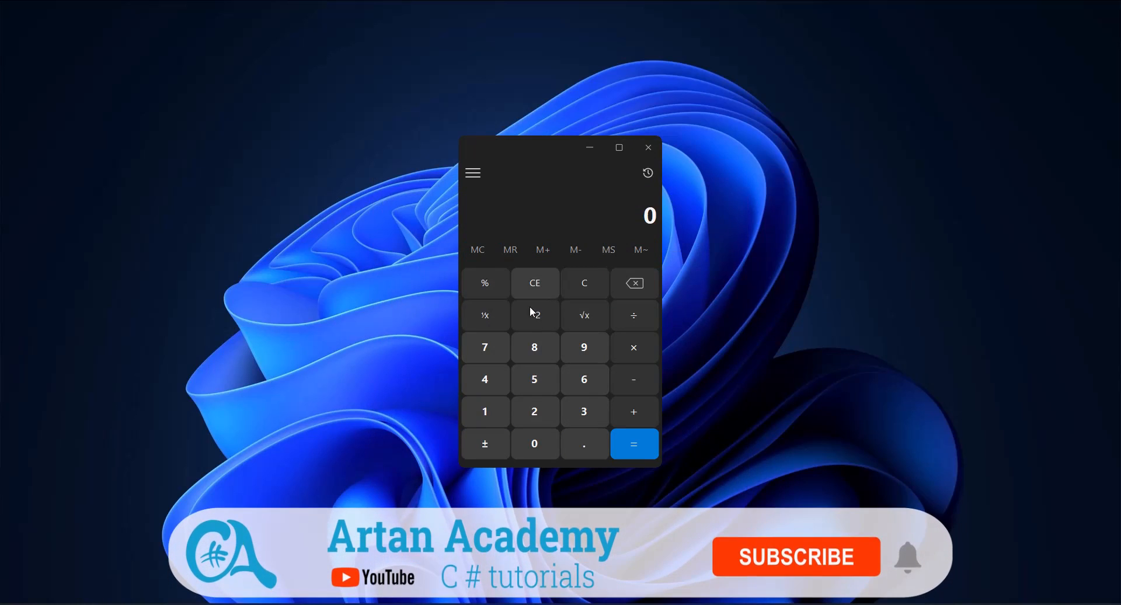
# Multiply 9532 by 63 in the calculator to test it, and close the app.
pyautogui.click(588, 354)
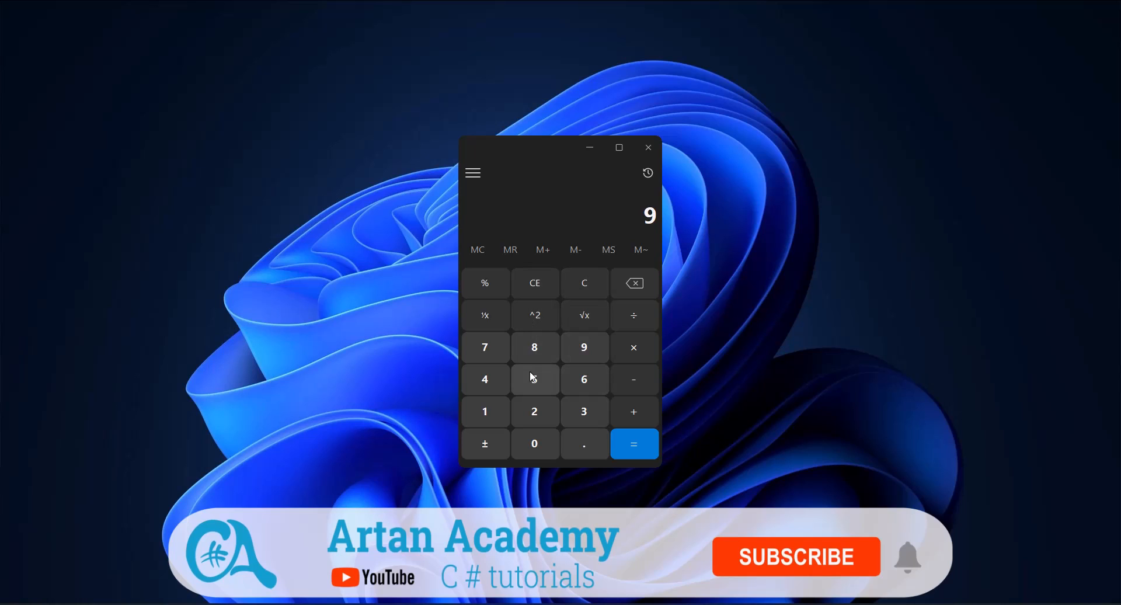
pyautogui.click(535, 380)
pyautogui.click(585, 411)
pyautogui.click(557, 429)
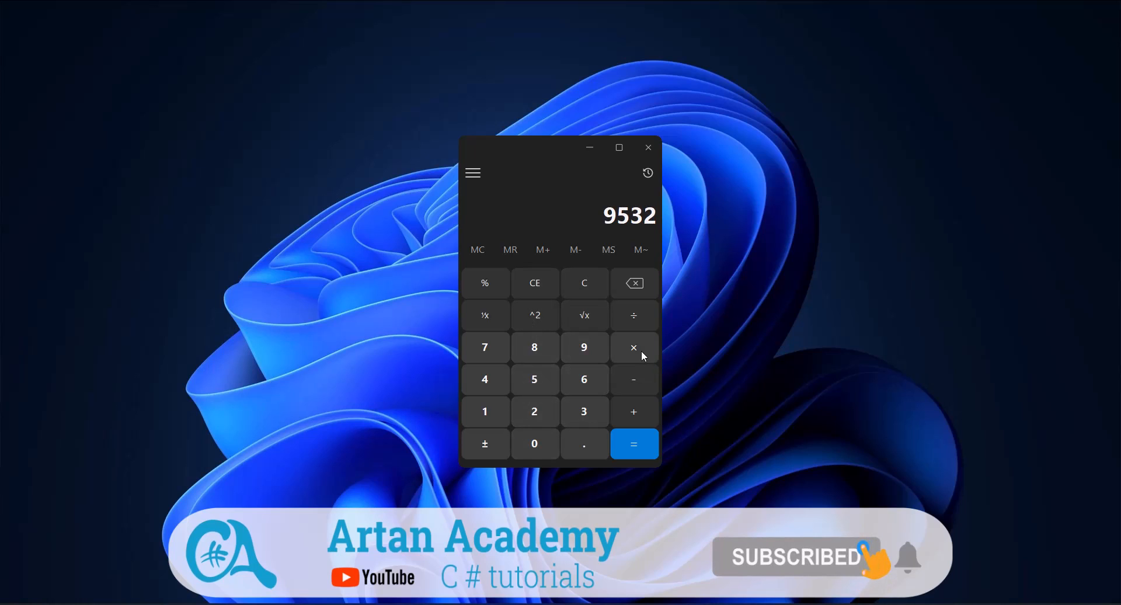
pyautogui.click(639, 350)
pyautogui.click(587, 387)
pyautogui.click(590, 419)
pyautogui.click(638, 434)
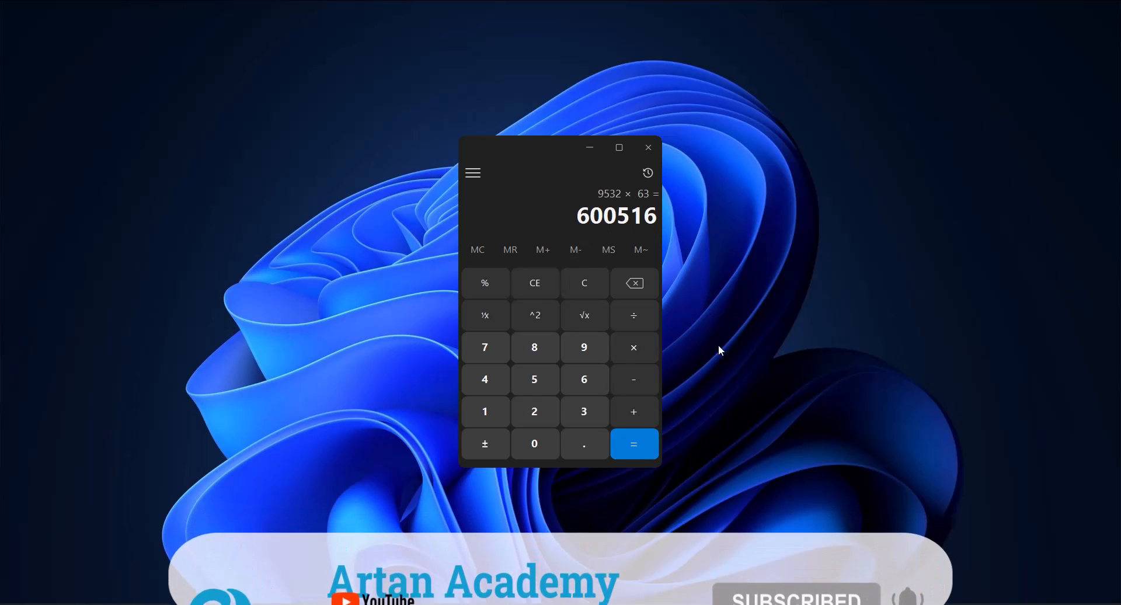
pyautogui.click(643, 156)
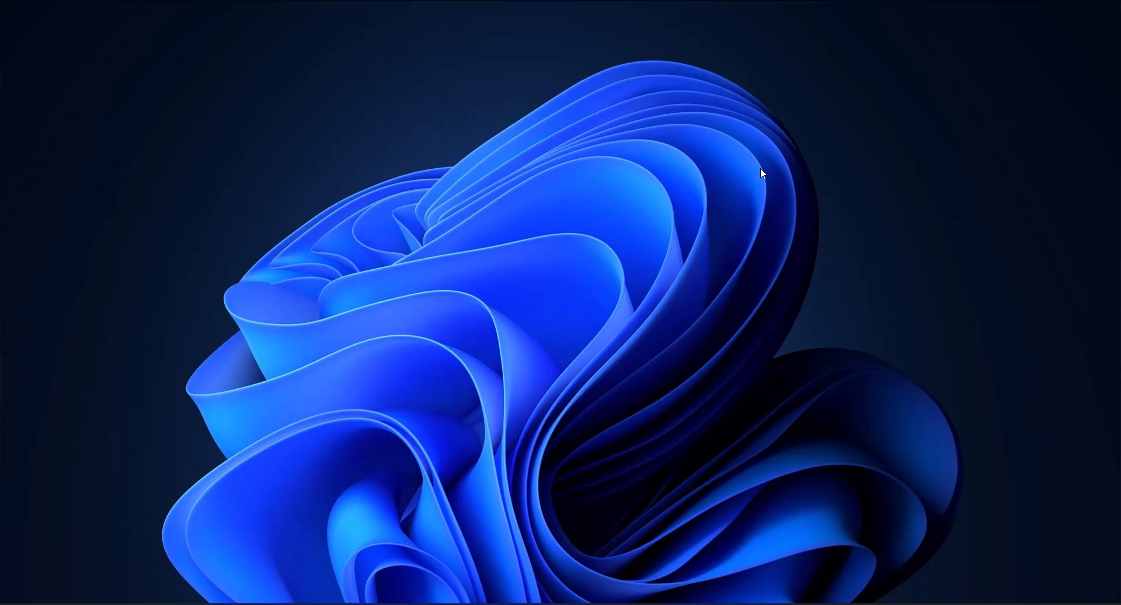